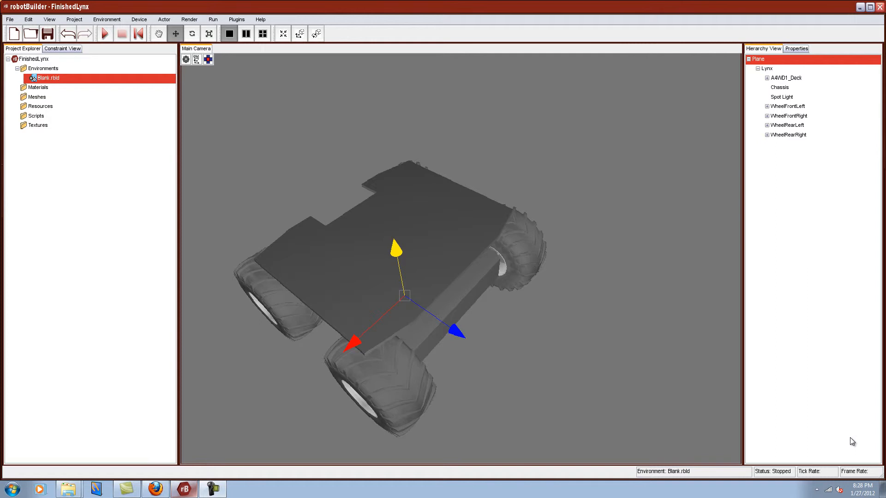
Add a directional light to the environment
left_click(106, 20)
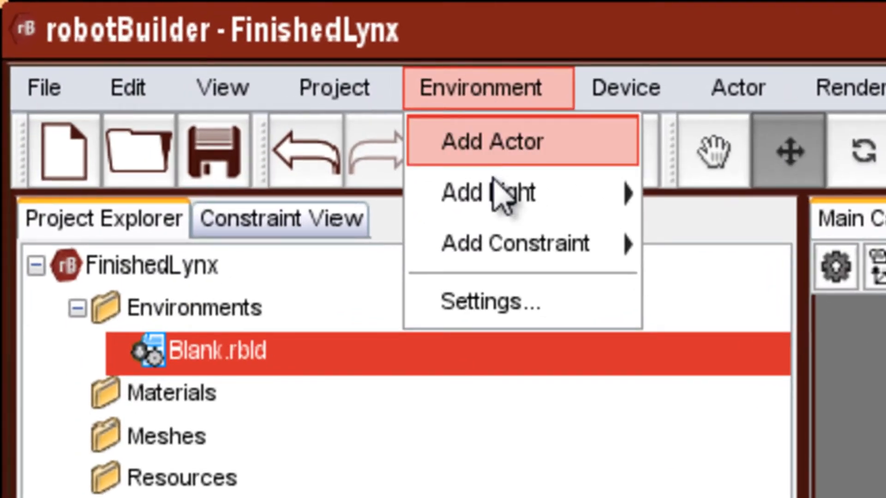
mouse_move(112, 43)
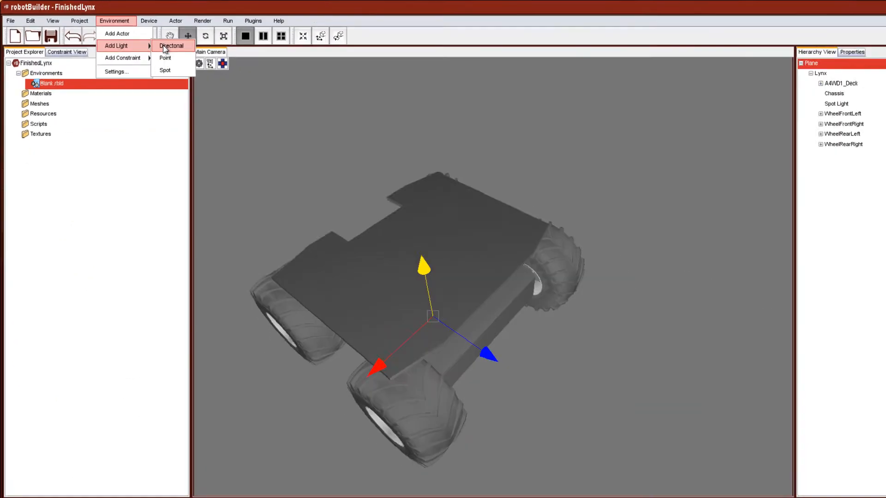
left_click(691, 194)
right_click_drag(298, 122, 356, 163)
scroll(281, 117, "up", 5)
scroll(280, 118, "down", 5)
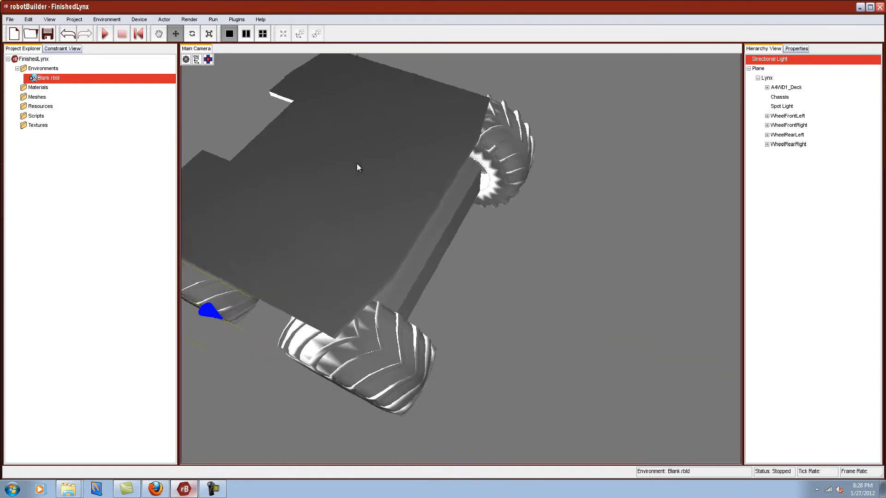
scroll(356, 164, "down", 5)
scroll(358, 157, "down", 3)
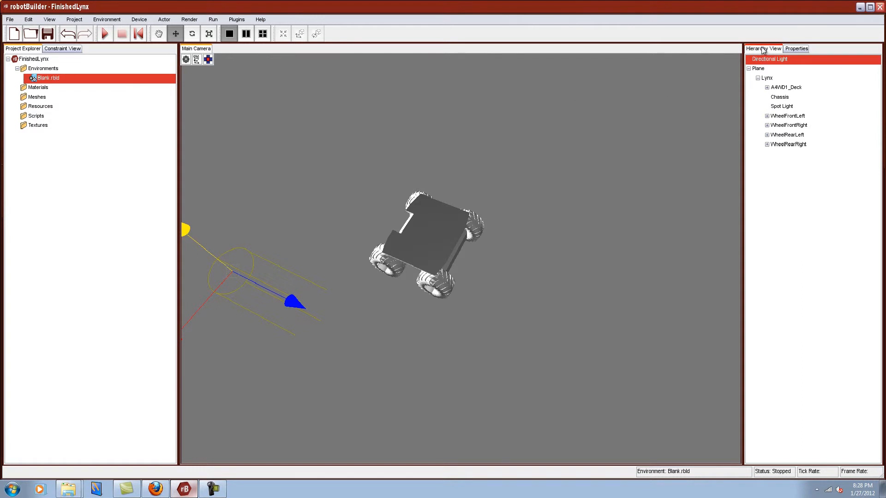
Move the directional light along its blue and red axes so it sits beside the Lynx robot on the plane
left_click(761, 68)
left_click(763, 60)
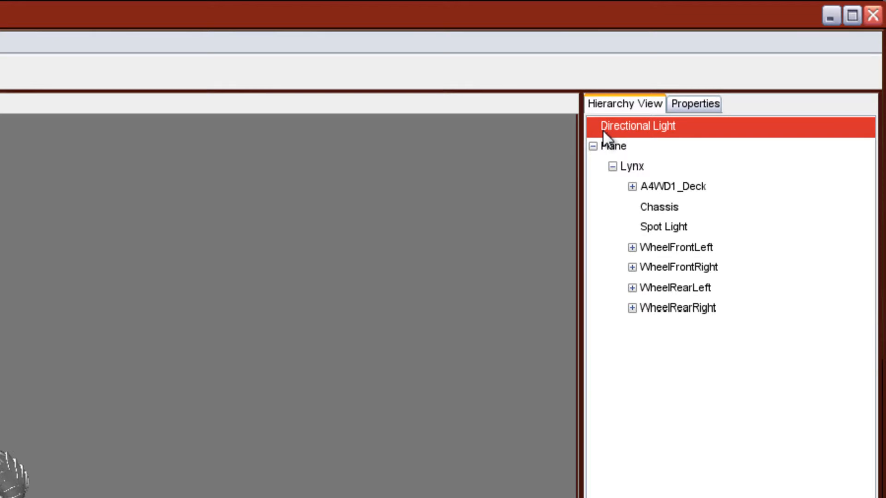
left_click(602, 131)
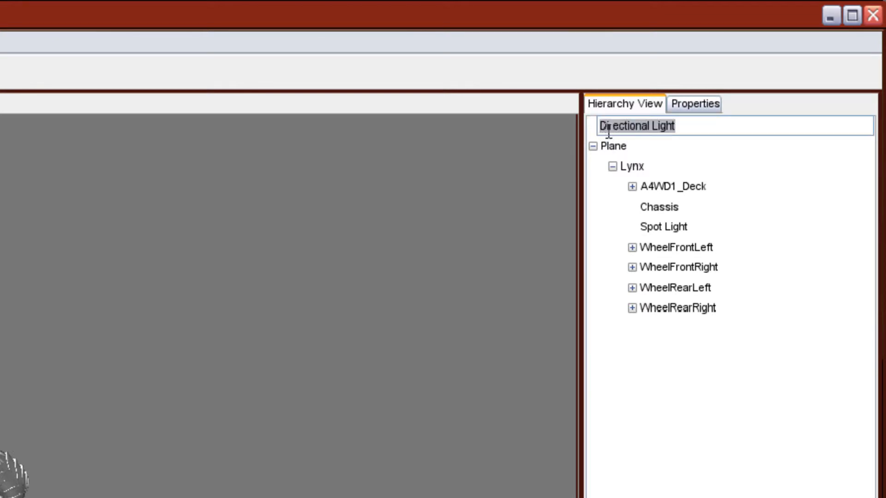
left_click(624, 144)
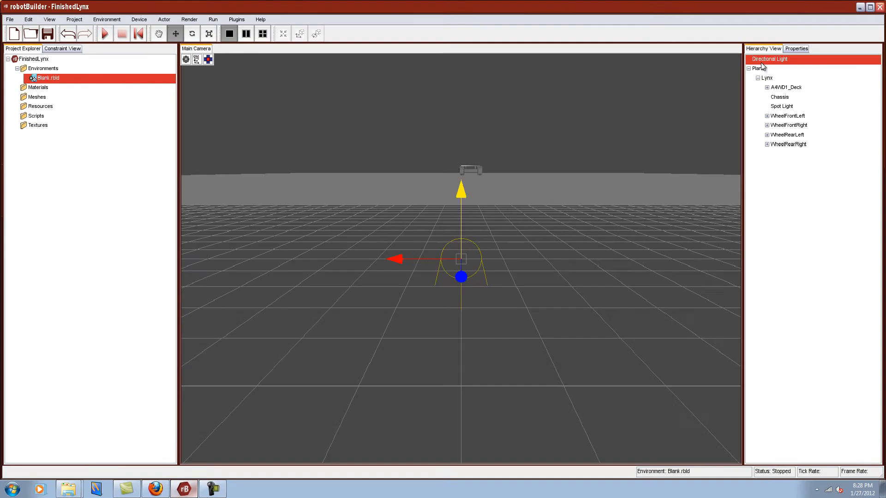
key("s")
right_click_drag(608, 161, 565, 217)
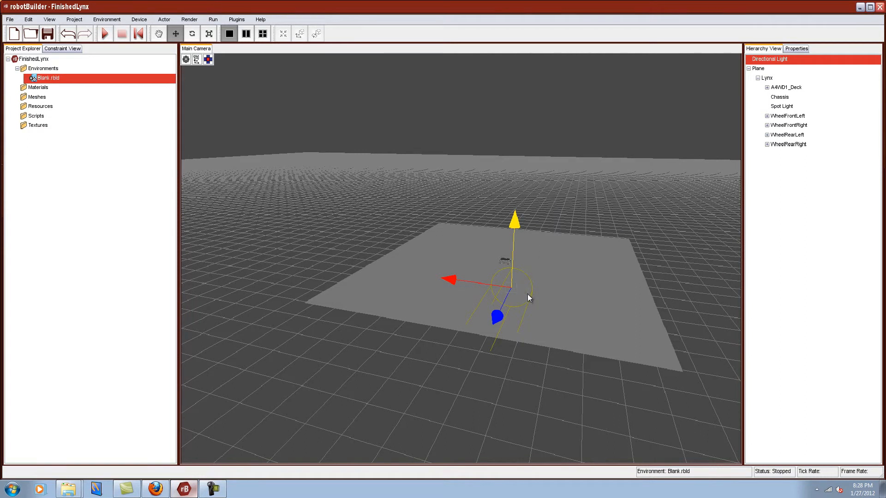
left_click(498, 317)
left_click_drag(498, 316, 503, 276)
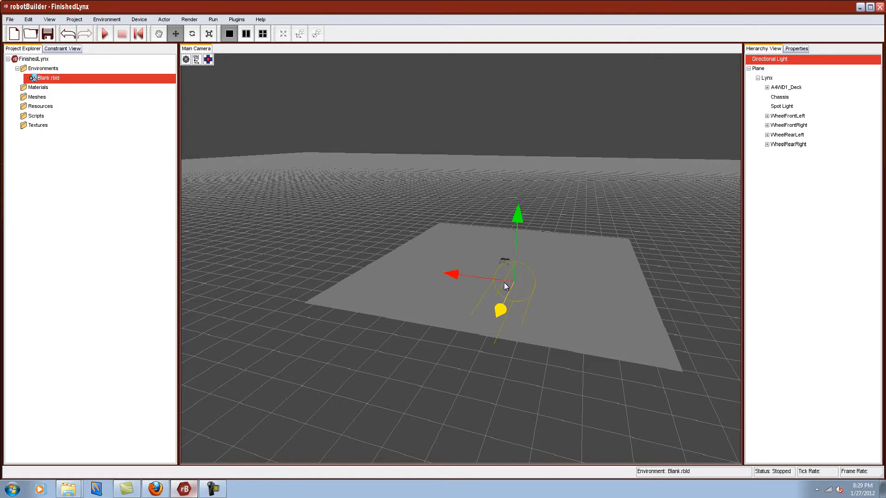
left_click_drag(458, 278, 432, 275)
mouse_move(469, 309)
left_mouse_down()
mouse_move(389, 467)
mouse_move(463, 311)
left_mouse_up()
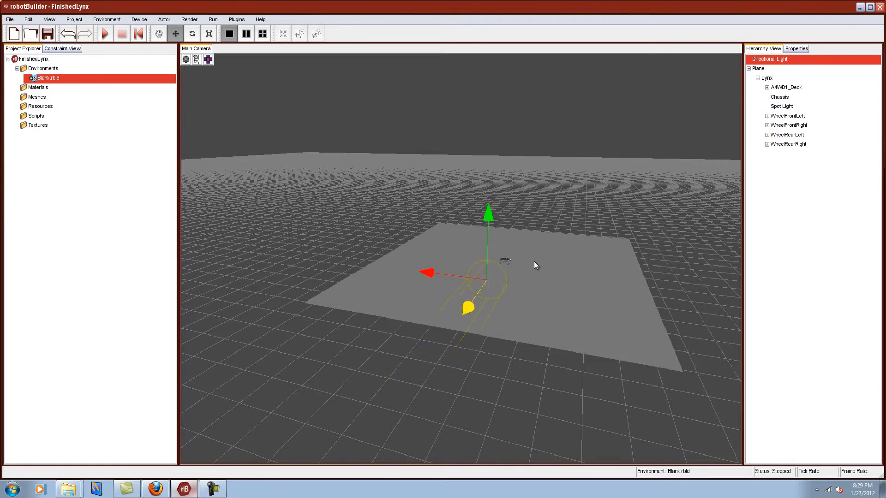
Show the directional light's properties and detach them into a floating window placed over the 3D view
right_click_drag(533, 261, 366, 289)
scroll(541, 259, "up", 5)
scroll(546, 256, "up", 5)
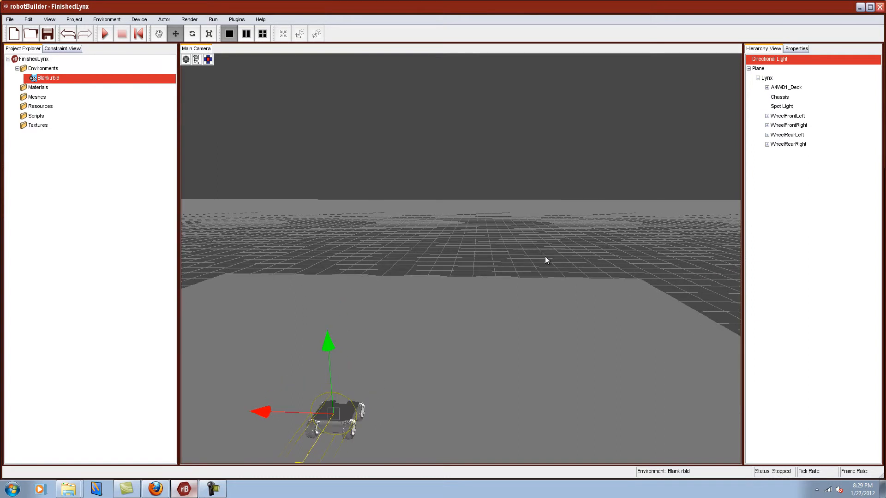
scroll(544, 256, "up", 3)
scroll(494, 306, "up", 3)
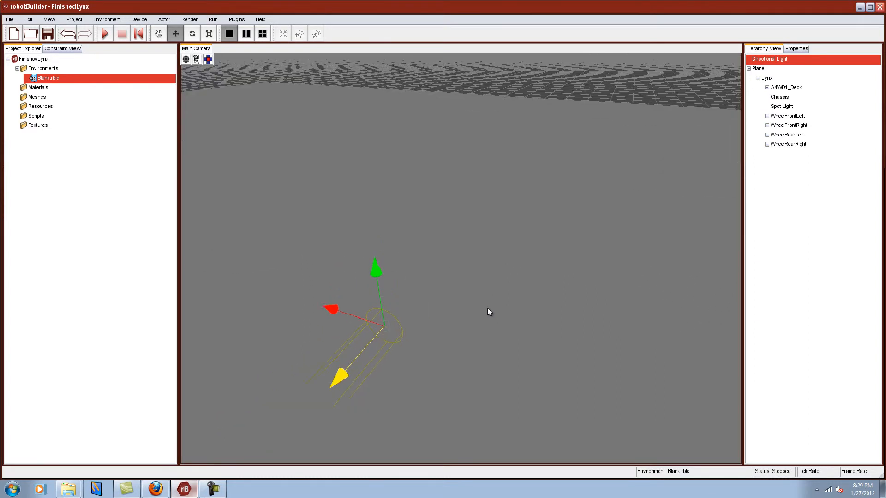
scroll(373, 300, "down", 3)
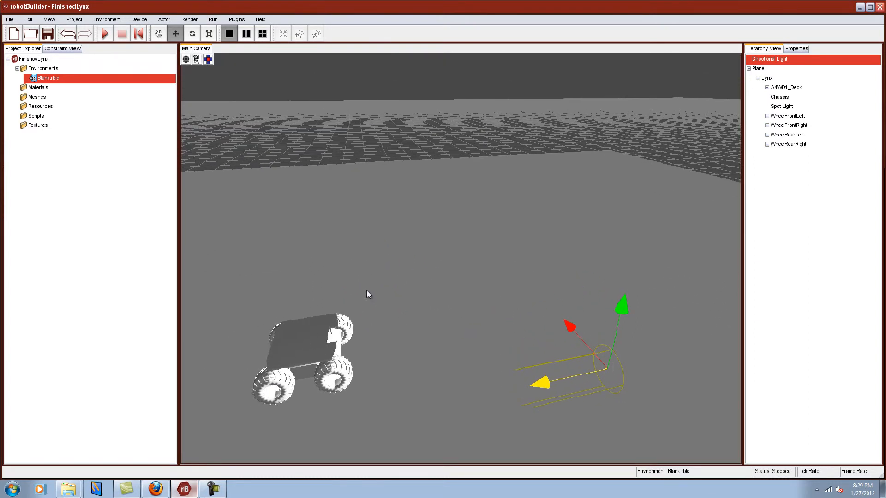
left_click(805, 50)
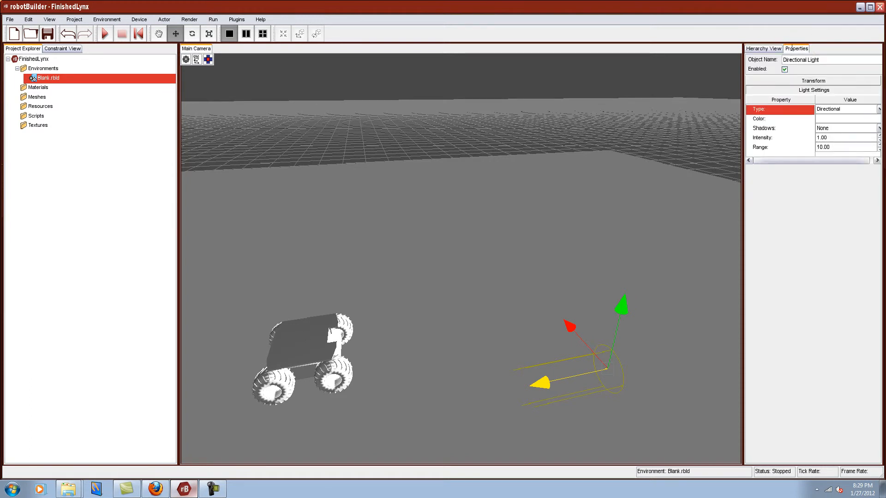
right_click(793, 50)
left_click(793, 68)
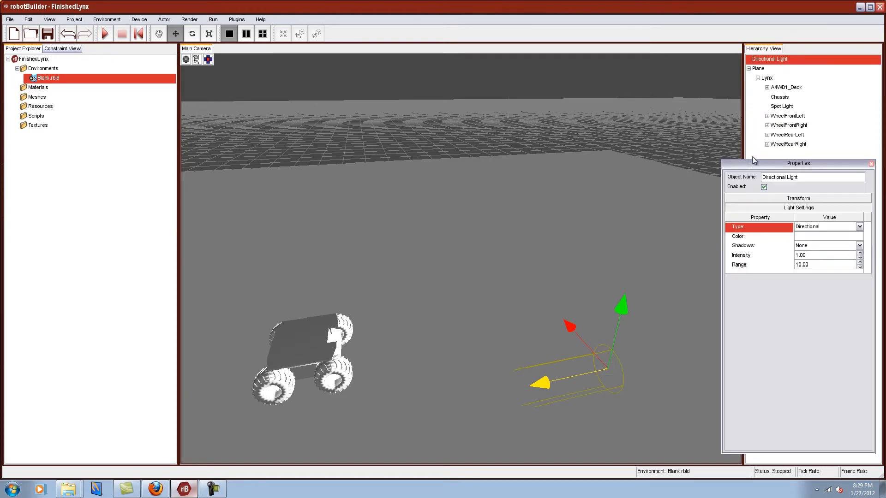
left_click_drag(757, 165, 674, 46)
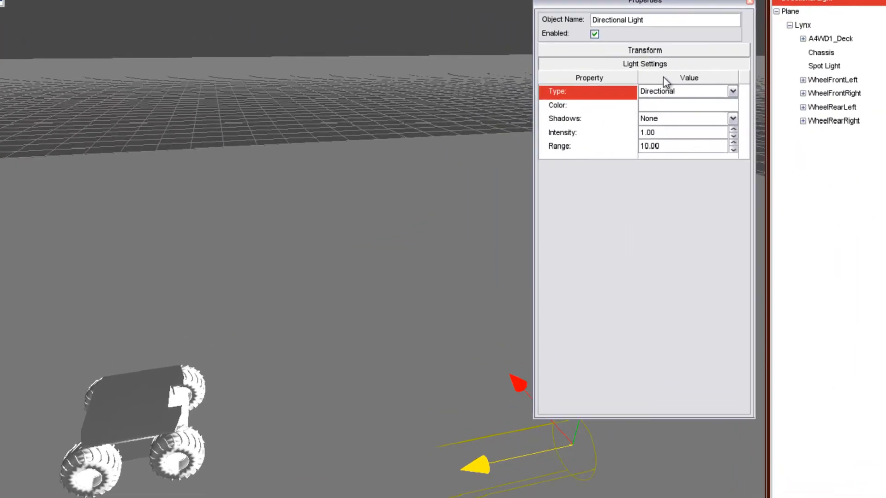
Open the directional light's colour chooser and look through the Color Spectrum, RGB Sliders and Color Wheel modes
left_click(663, 104)
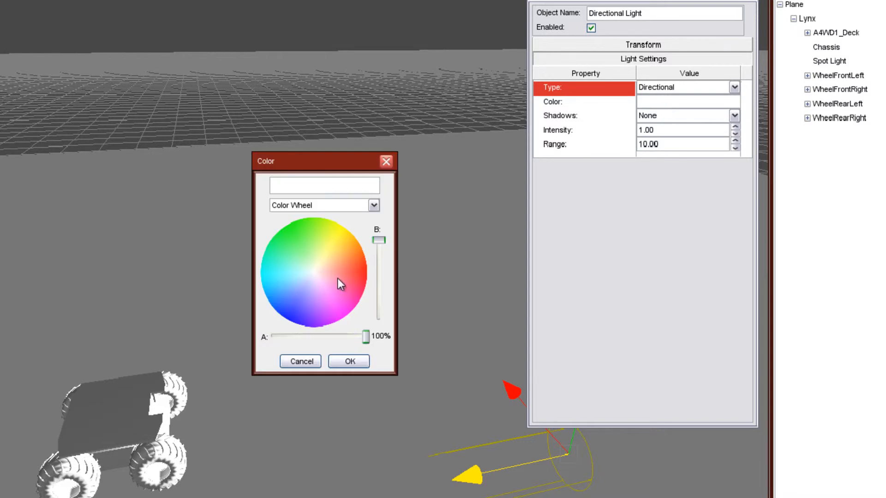
left_click(373, 205)
left_click(355, 232)
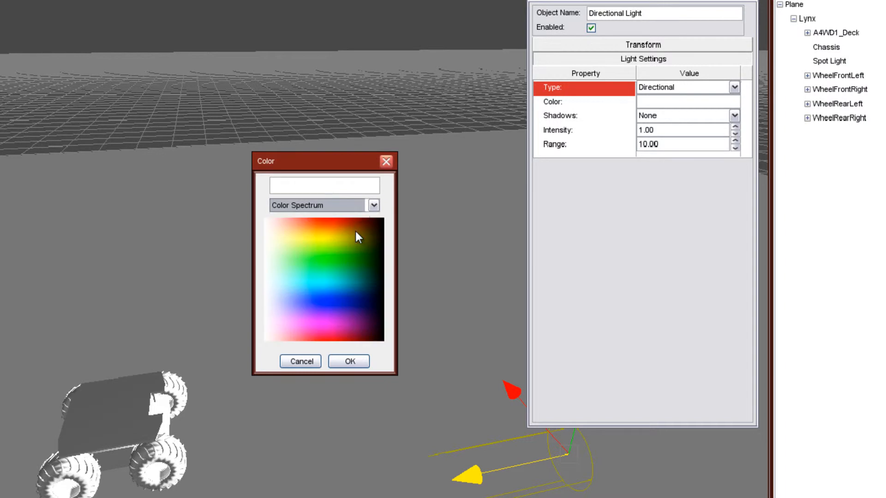
left_click(373, 206)
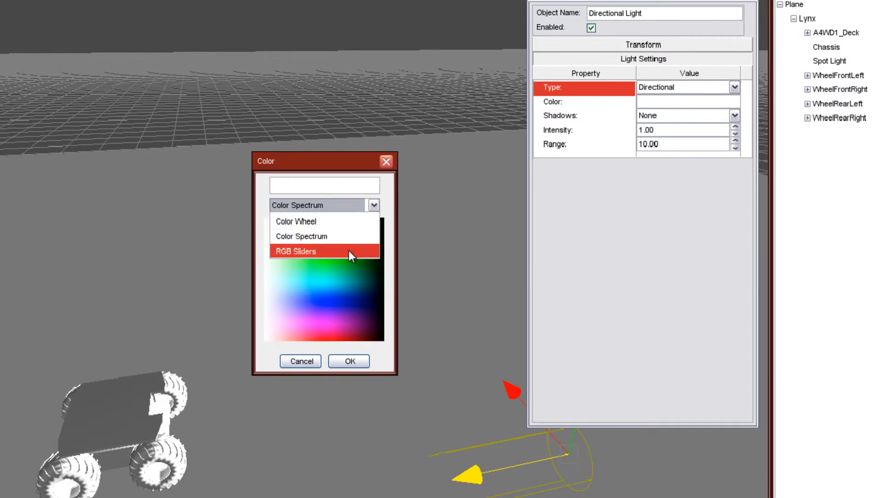
left_click(350, 250)
left_click(374, 206)
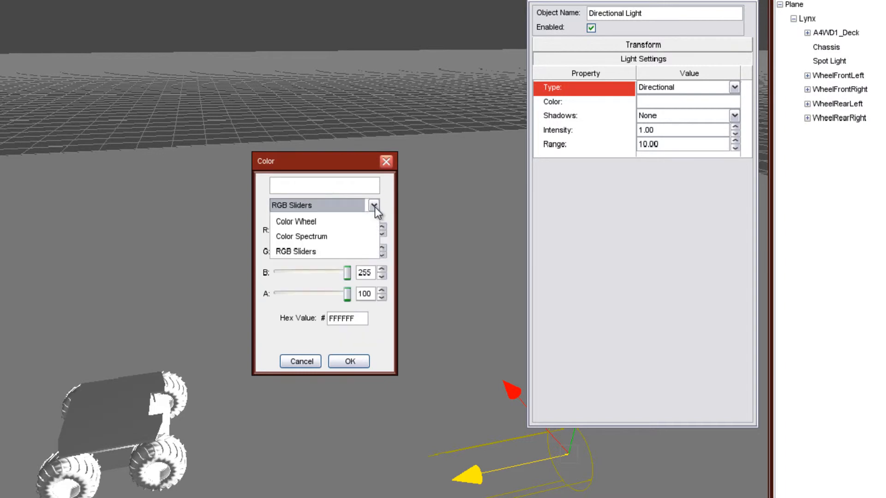
left_click(322, 223)
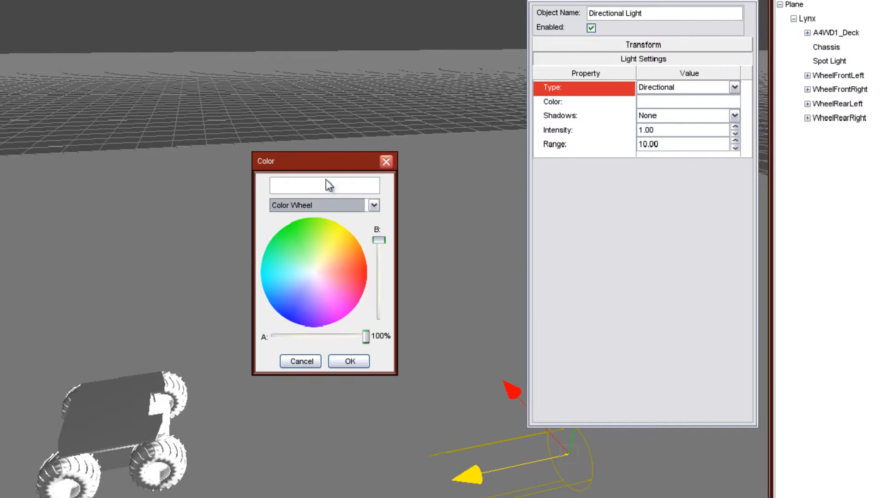
Pick a light red on the colour wheel and apply it as the directional light's colour
left_click_drag(322, 155, 257, 64)
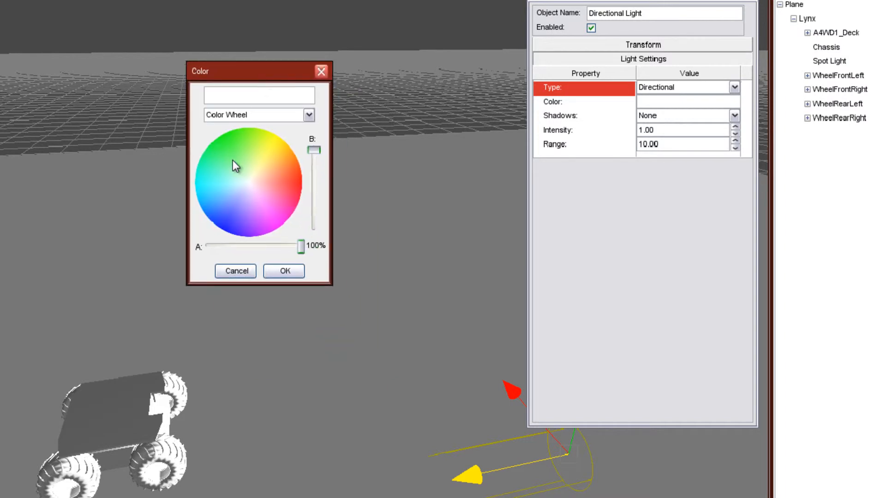
left_click(288, 184)
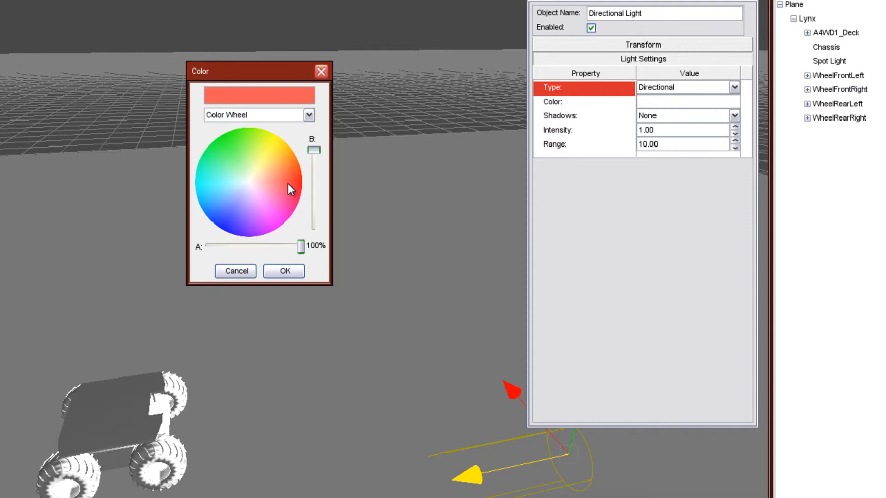
left_click(286, 271)
Try raising the directional light's intensity in whole steps past 5.00 while viewing the robot up close
right_click_drag(295, 267, 249, 323)
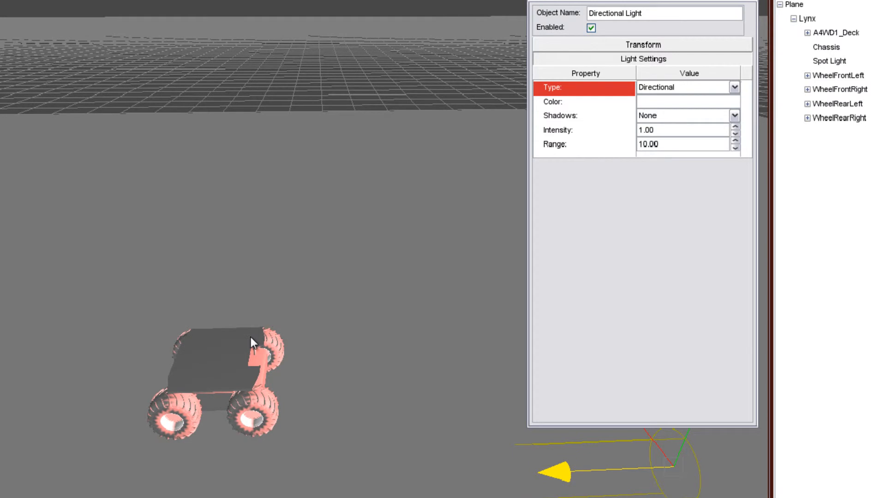
scroll(250, 339, "up", 5)
scroll(251, 339, "down", 2)
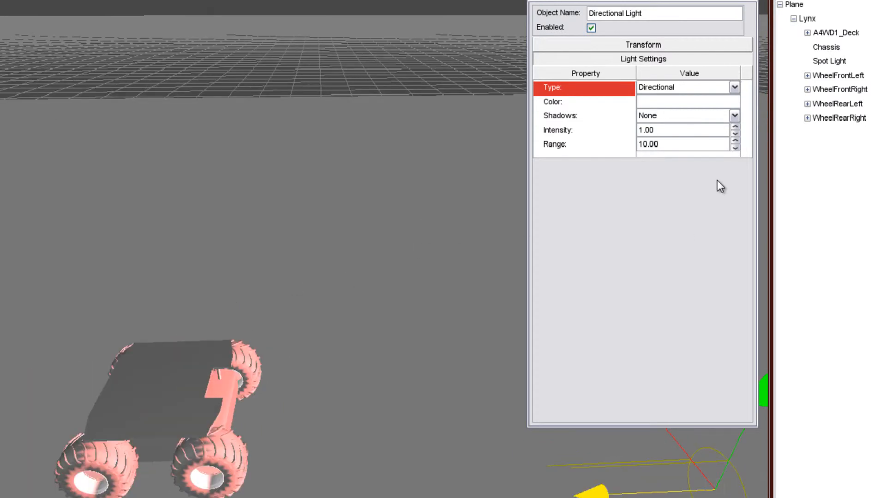
left_click(734, 127)
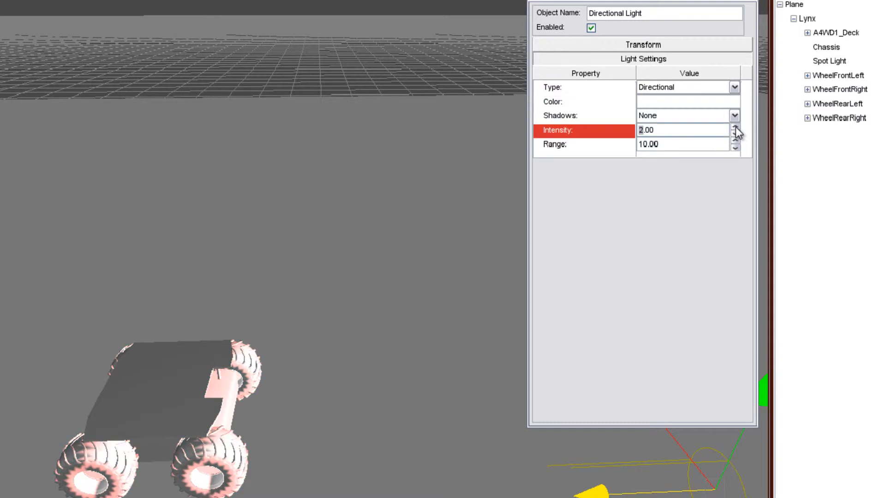
left_click(734, 127)
left_click(734, 127)
left_click(734, 128)
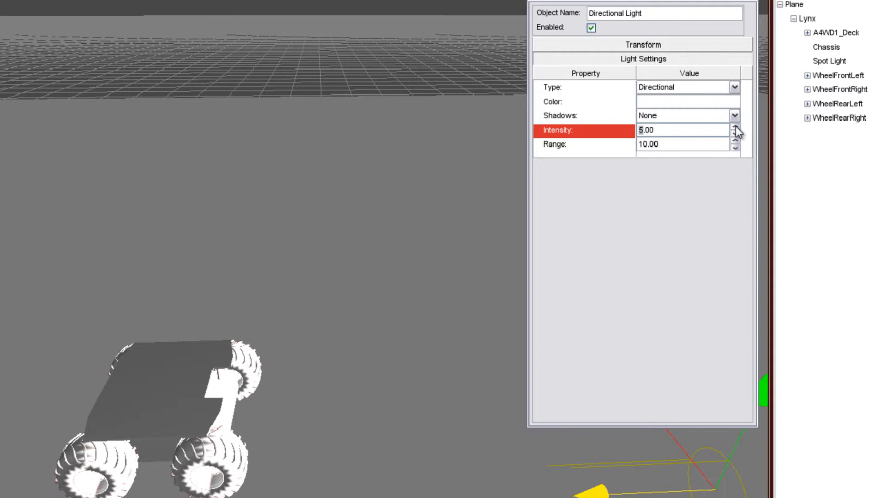
left_click(734, 128)
left_click(735, 127)
left_click(734, 127)
Try lowering the directional light's intensity in whole steps and set it to 0.50
left_click(735, 135)
left_click(735, 134)
left_click(735, 135)
left_click(734, 134)
left_click(735, 134)
left_click(735, 134)
left_click(735, 134)
left_click_drag(698, 134, 561, 131)
type("0.50")
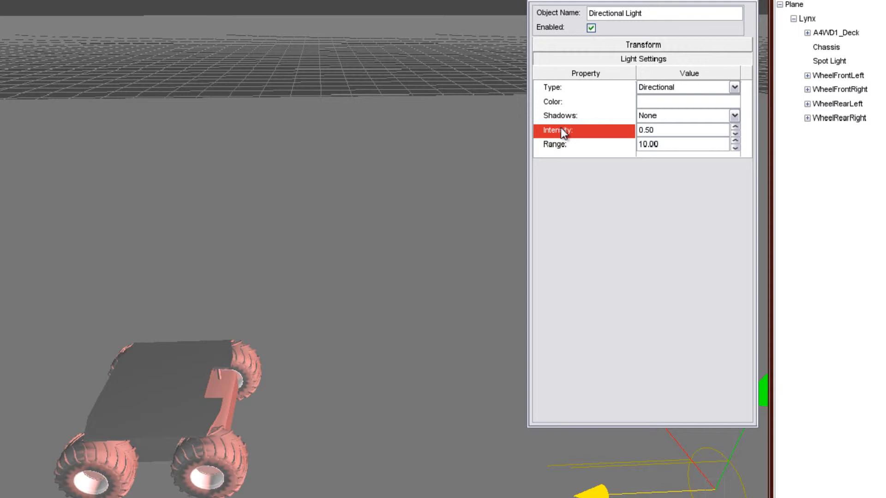
Restore the light's intensity to 1.00 and review the shadow options, keeping shadows set to None
left_click(667, 130)
left_click(661, 116)
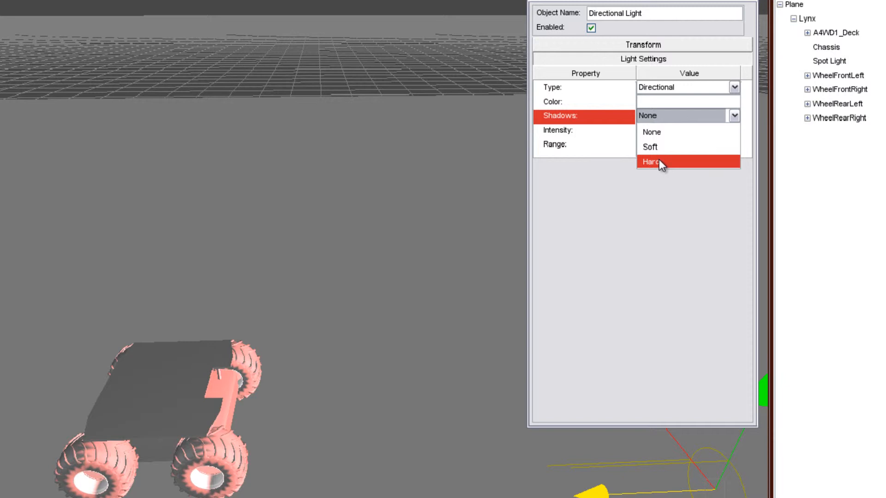
left_click(649, 133)
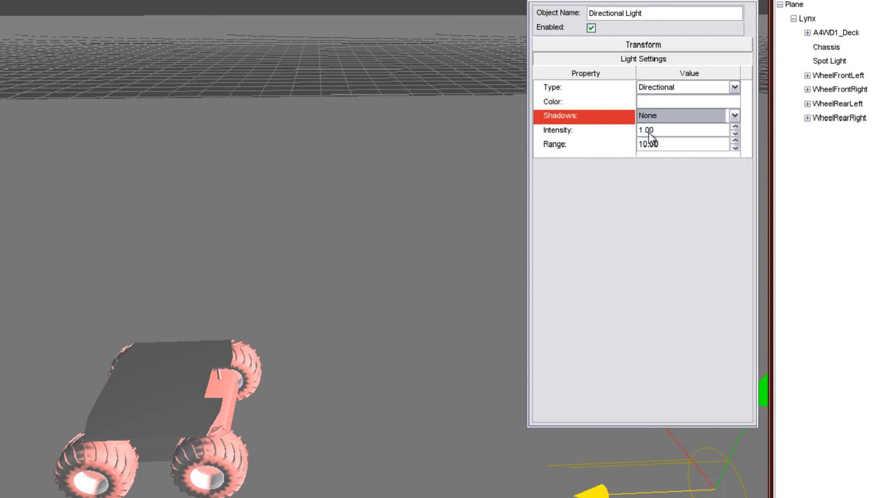
Rename the directional light as "My First Light"
left_click(648, 15)
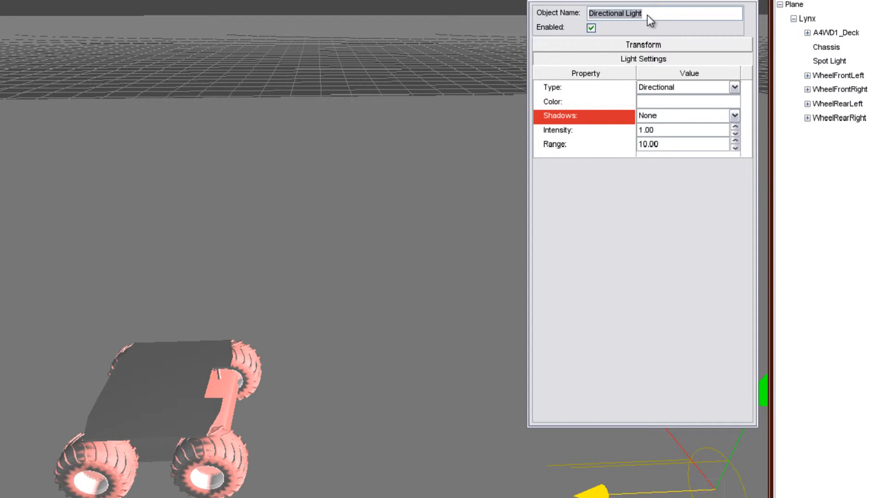
key("BackSpace")
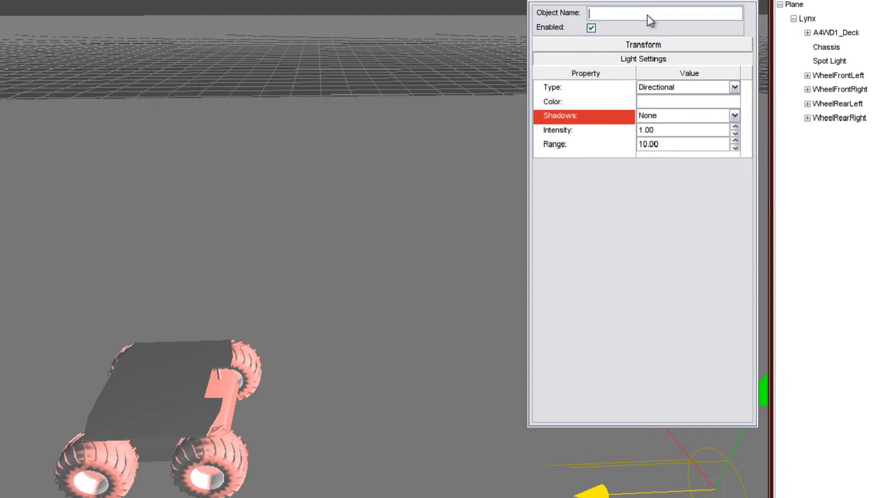
type("My First Light")
Change the type of My First Light to Point in its light settings
left_click(660, 59)
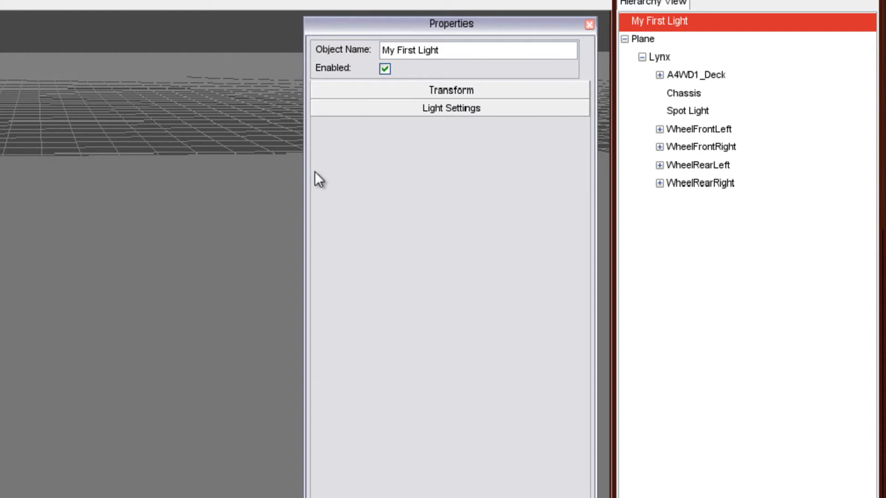
left_click(447, 109)
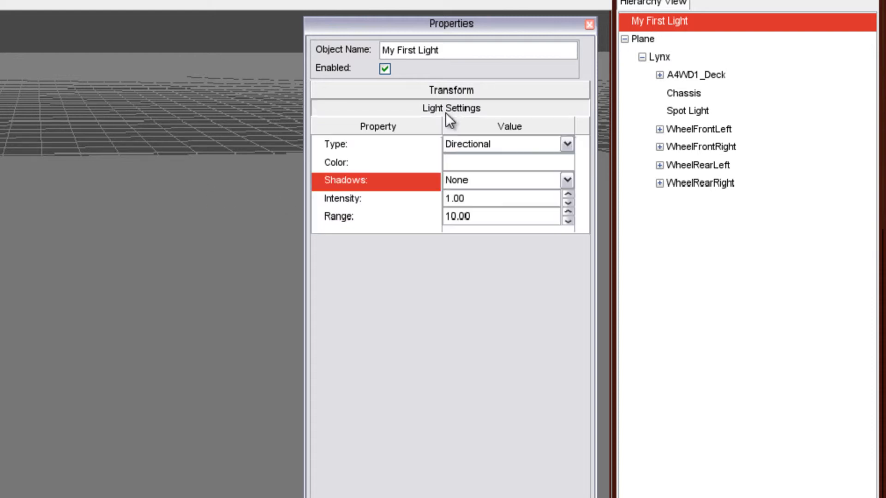
left_click(482, 143)
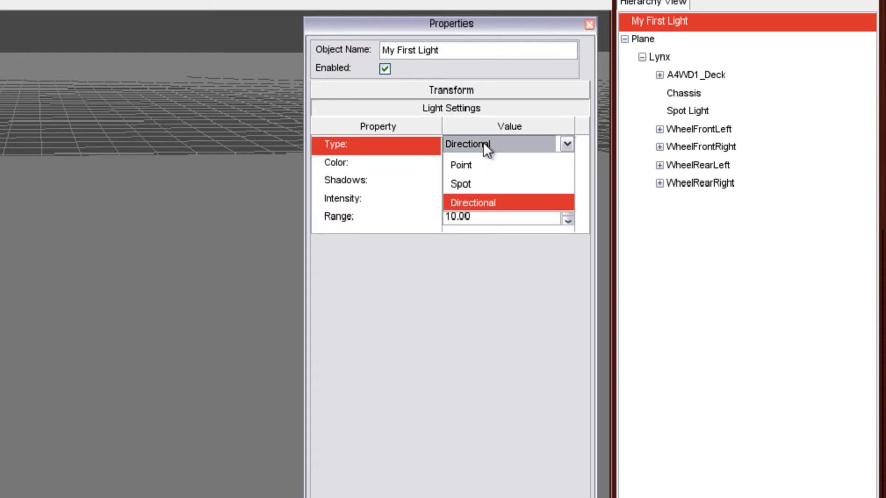
left_click(462, 165)
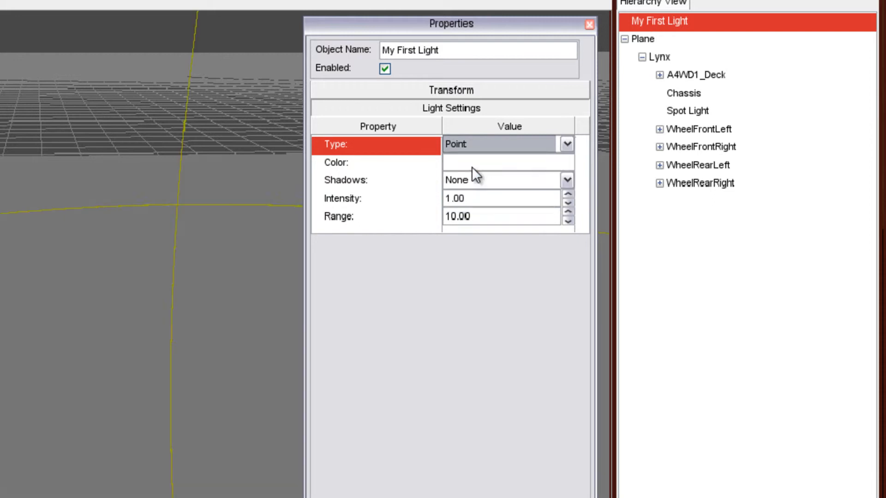
Raise the point light vertically above the plane, keeping the Properties window clear of the scene
scroll(418, 151, "down", 10)
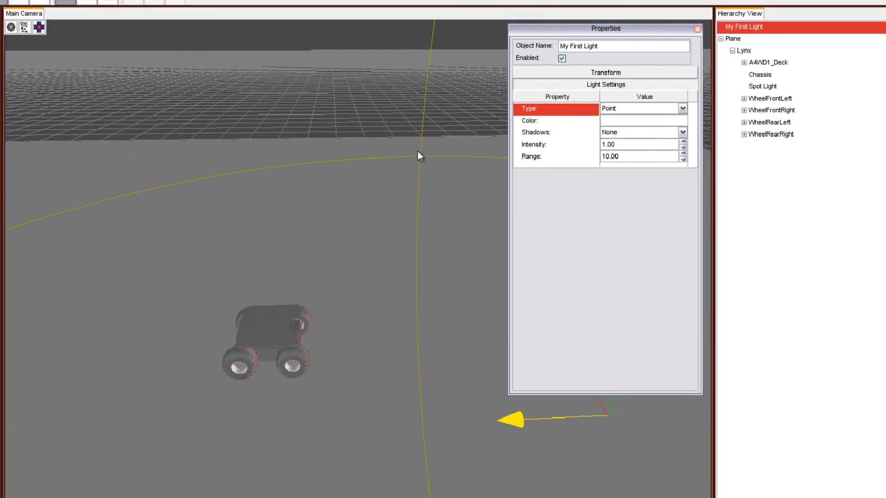
scroll(416, 154, "down", 3)
right_click_drag(416, 153, 467, 153)
left_click_drag(644, 31, 706, 92)
right_click_drag(379, 208, 373, 142)
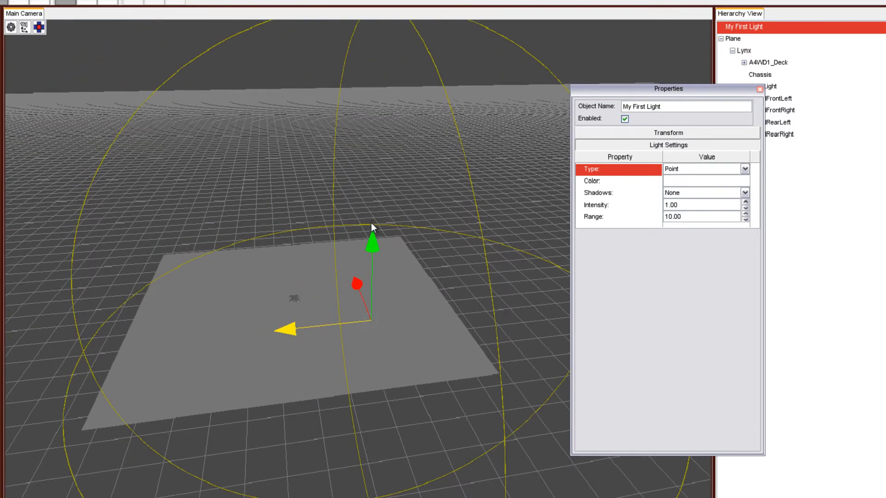
left_click_drag(371, 227, 378, 181)
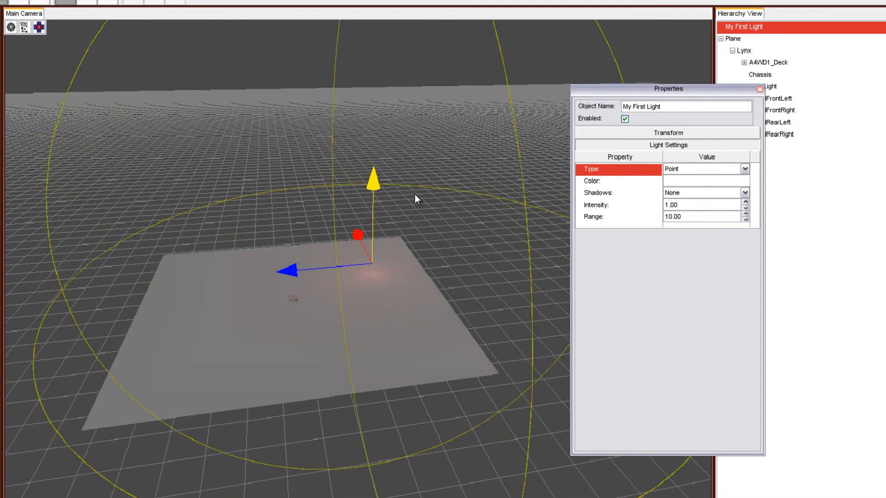
Increase the point light's intensity to 8.00
left_click(746, 202)
left_click(746, 202)
left_click(746, 202)
left_click(746, 202)
left_click(746, 202)
left_click(746, 202)
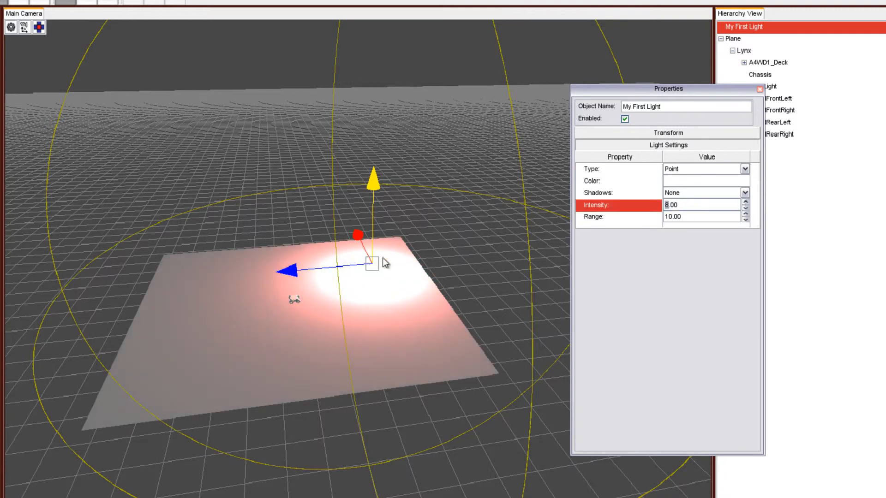
Move the point light horizontally until it sits above the robot near the middle of the plane
left_click_drag(294, 277, 219, 278)
mouse_move(299, 270)
left_mouse_down()
mouse_move(292, 289)
mouse_move(295, 254)
left_mouse_up()
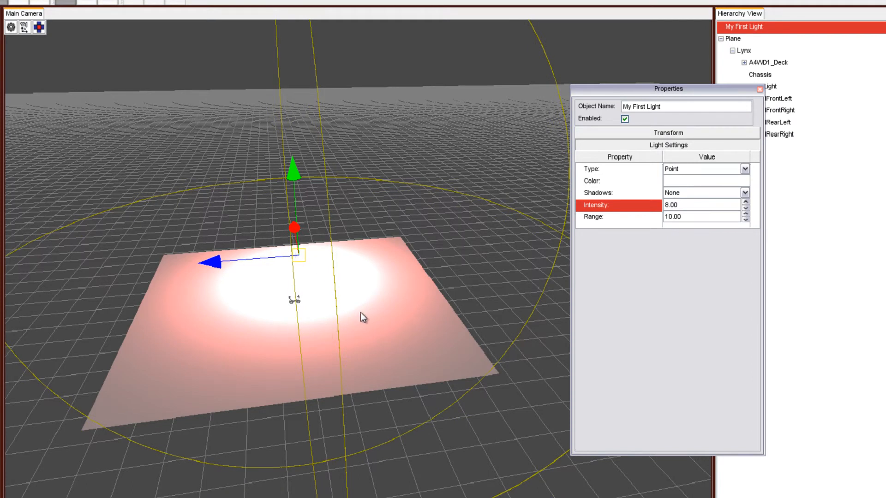
scroll(296, 310, "up", 4)
Set the point light's intensity to 1.00 and its colour to pale yellow
left_click(688, 206)
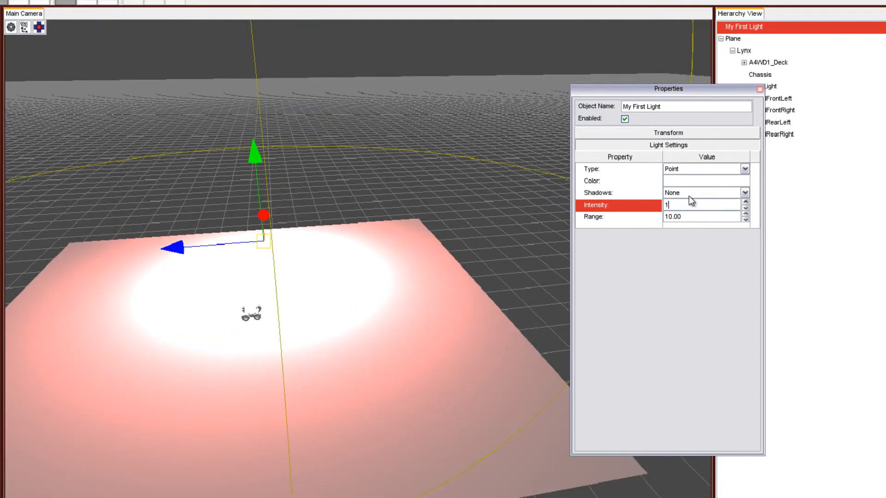
key("Return")
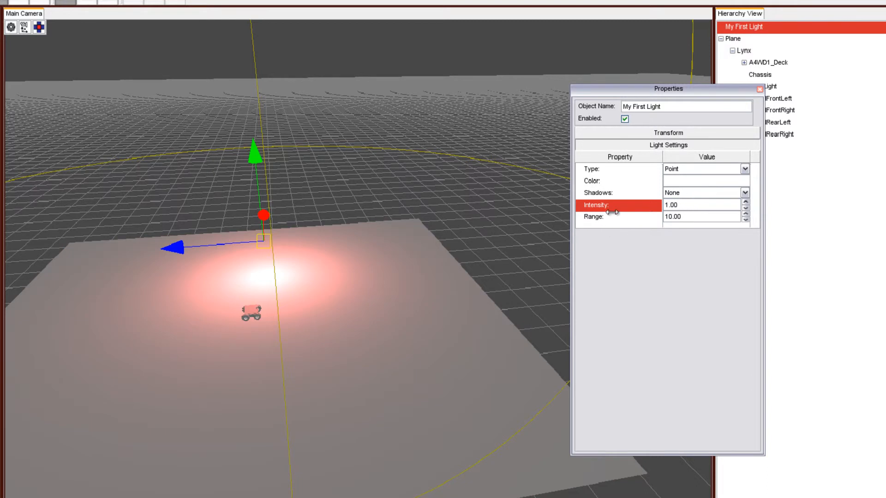
left_click(684, 184)
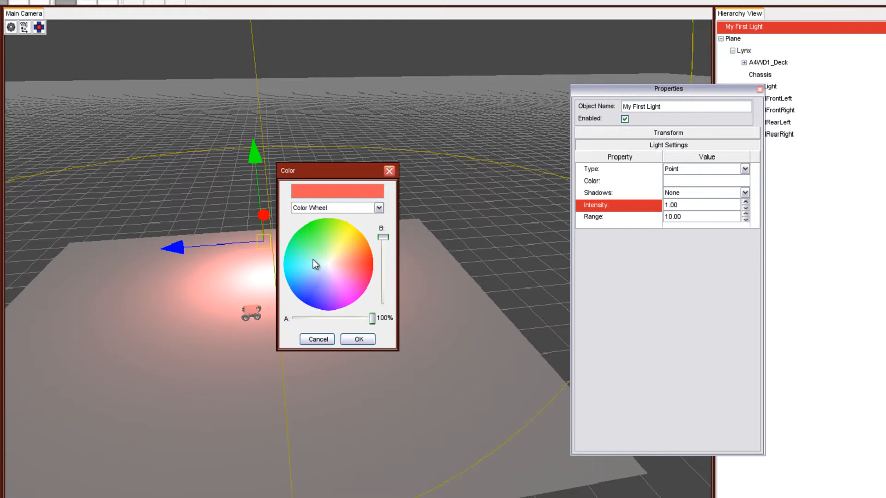
left_click(342, 254)
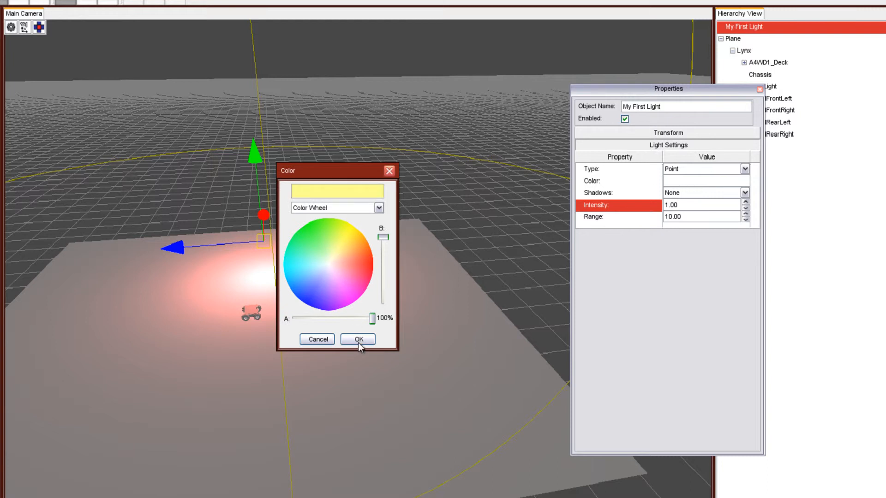
left_click(359, 339)
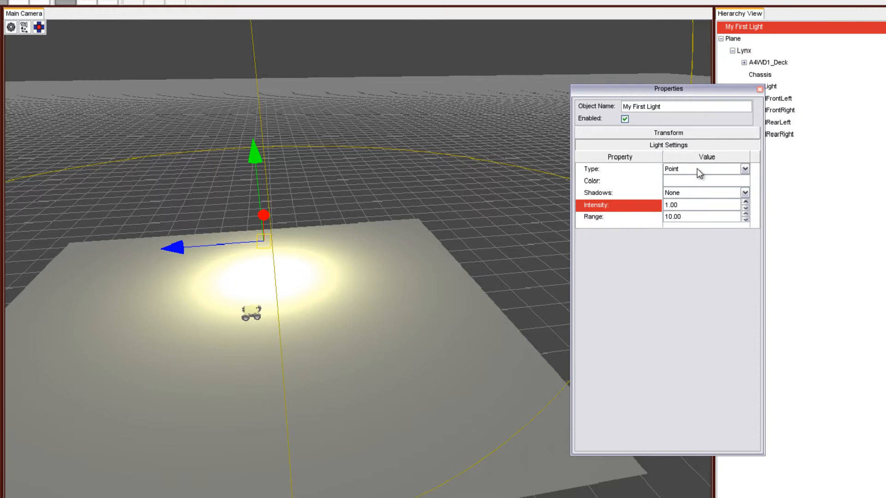
Close the light's properties and delete My First Light from the scene hierarchy
left_click(759, 89)
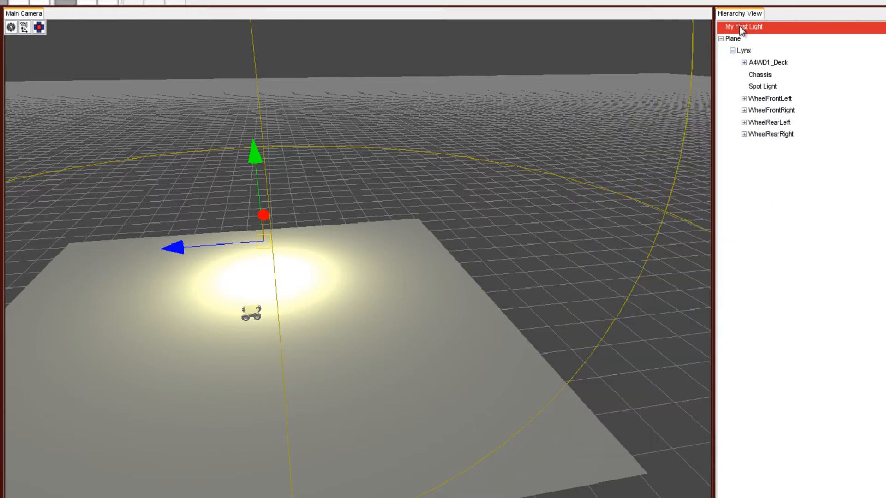
left_click(739, 26)
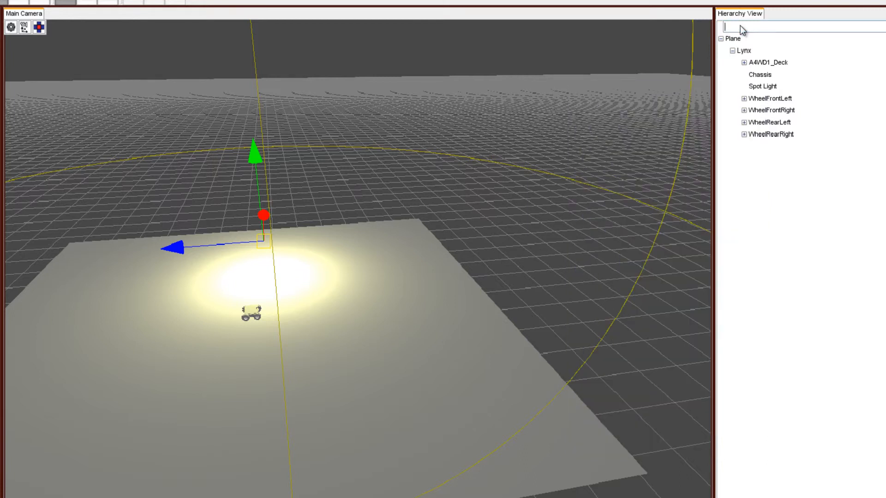
left_click(731, 39)
left_click(731, 25)
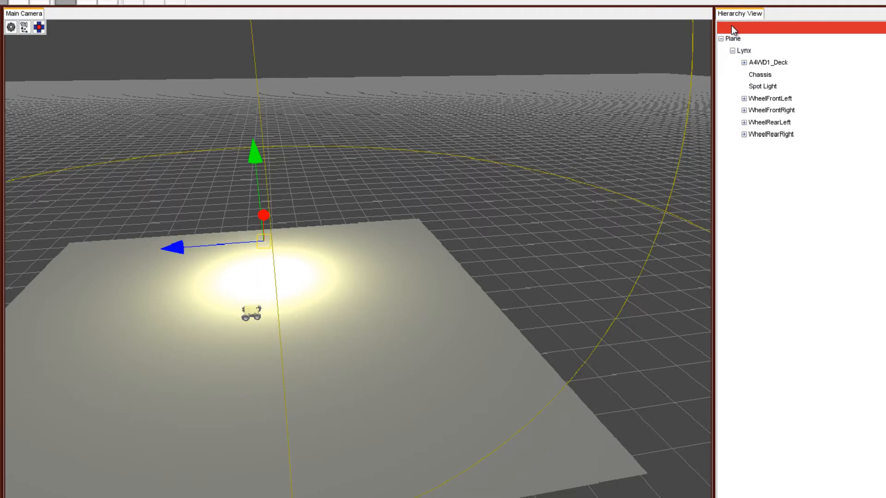
key("Delete")
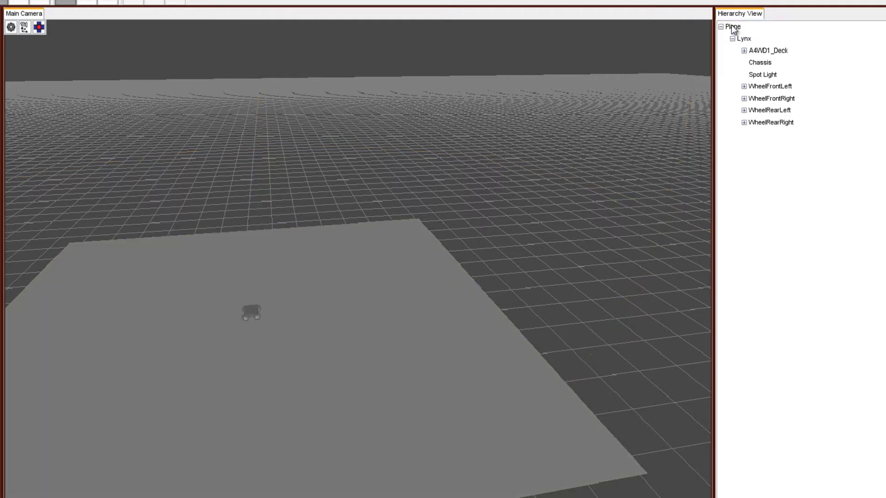
Set the colour of the Lynx's Spot Light to light green, with the colour brightness at maximum
left_click(758, 75)
right_click_drag(439, 181, 416, 208)
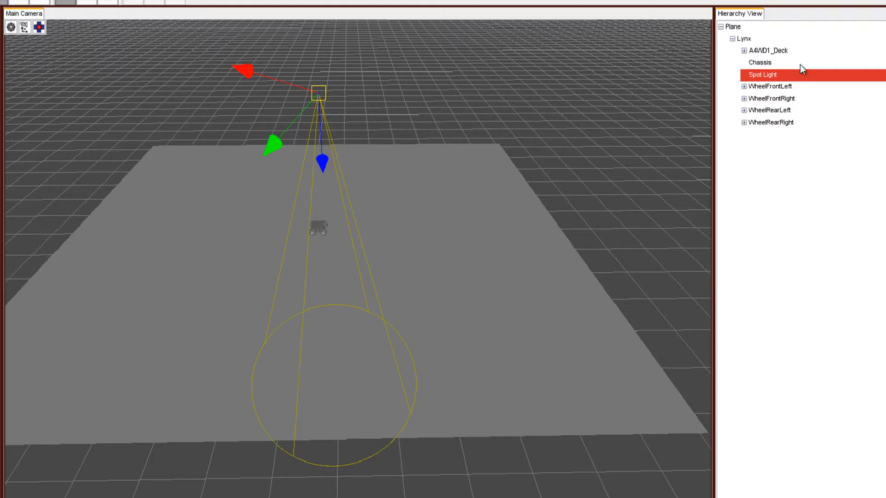
right_click(771, 75)
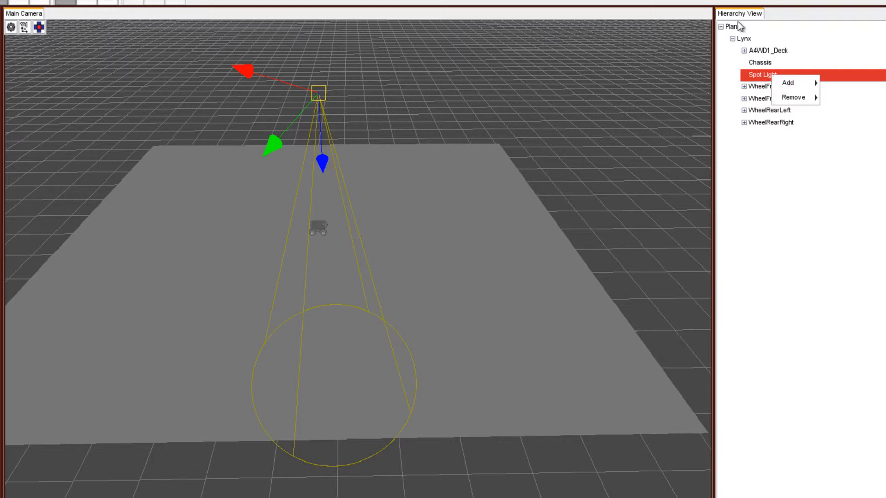
key("Escape")
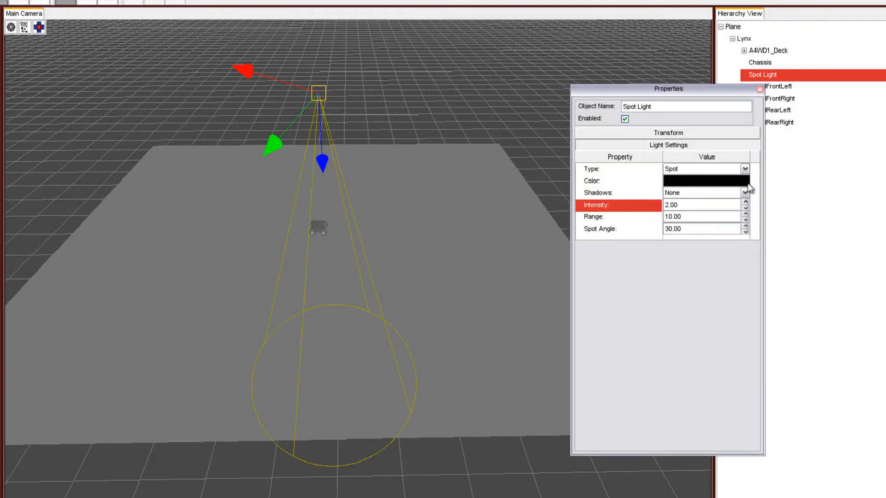
left_click(742, 182)
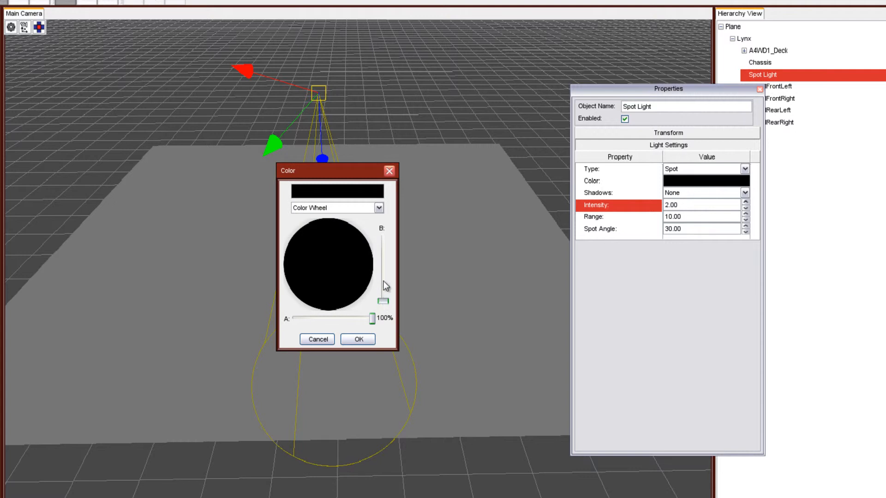
left_click_drag(383, 300, 389, 227)
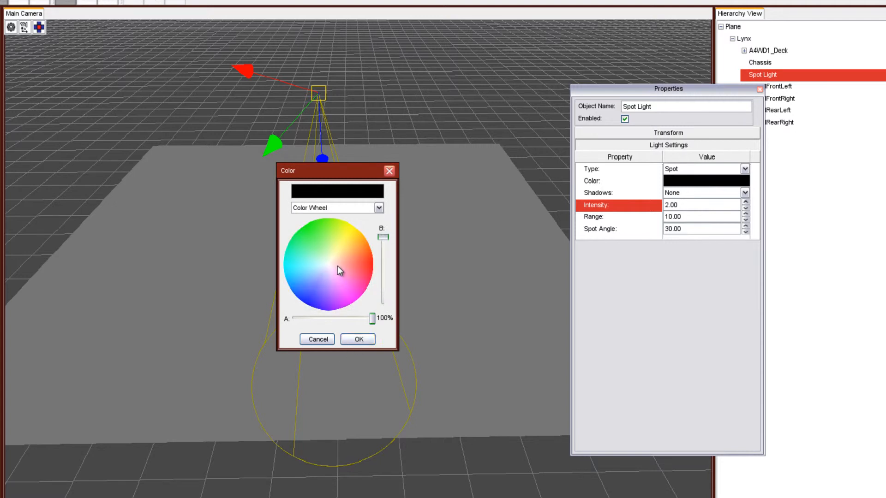
left_click(316, 237)
left_click(358, 340)
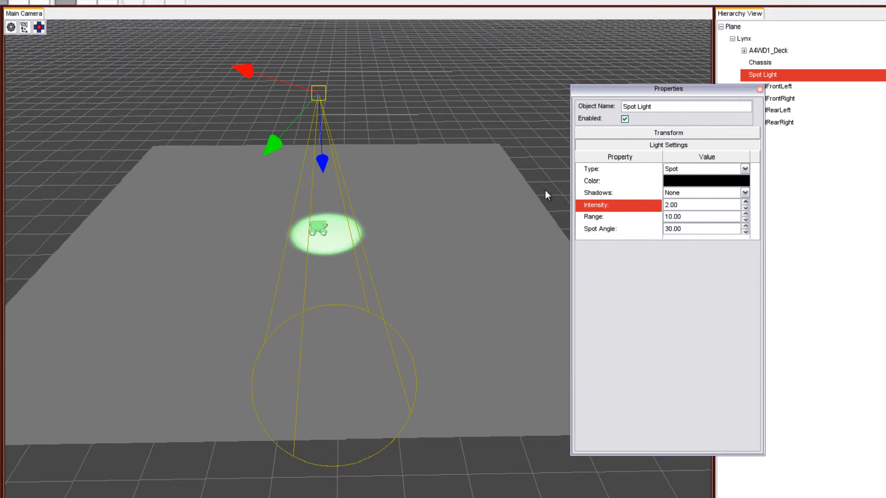
Set the Spot Light's intensity to 1.00 and open its shadow options
left_click(692, 207)
left_click(681, 194)
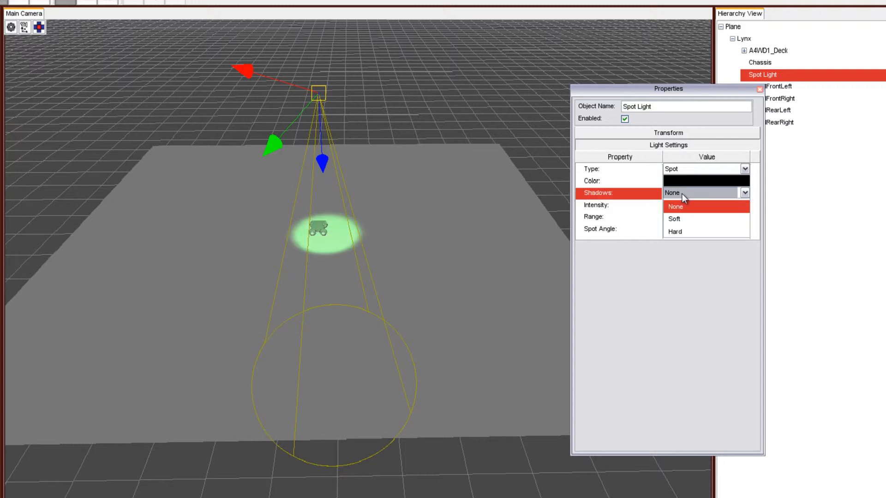
Rotate the Spot Light slightly to shift its beam around the robot
left_click(22, 1)
mouse_move(310, 91)
left_mouse_down()
mouse_move(306, 126)
mouse_move(319, 95)
mouse_move(314, 85)
mouse_move(309, 92)
left_mouse_up()
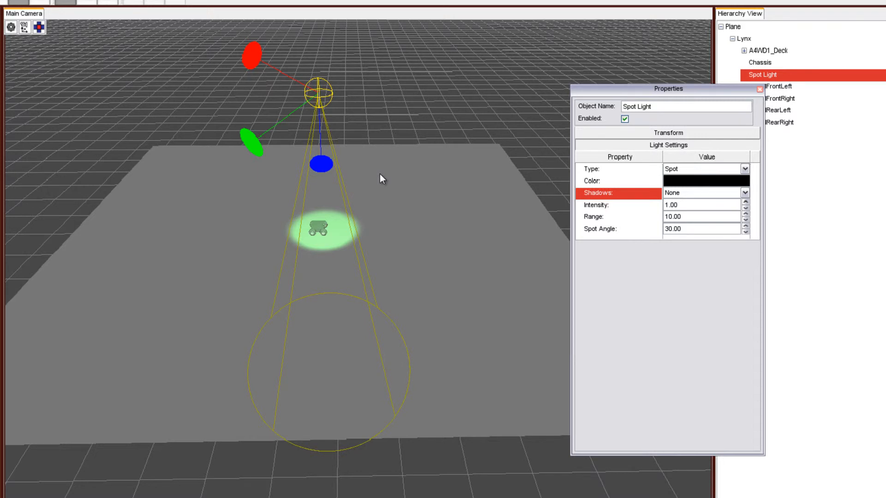
right_click_drag(382, 170, 393, 143)
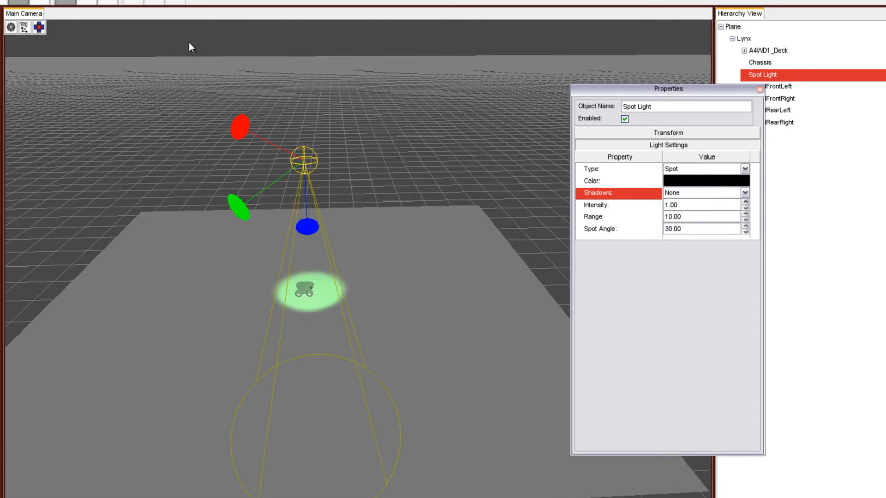
Select the Lynx and dock its Properties window beside the Hierarchy View, leaving the hierarchy in front
left_click(743, 39)
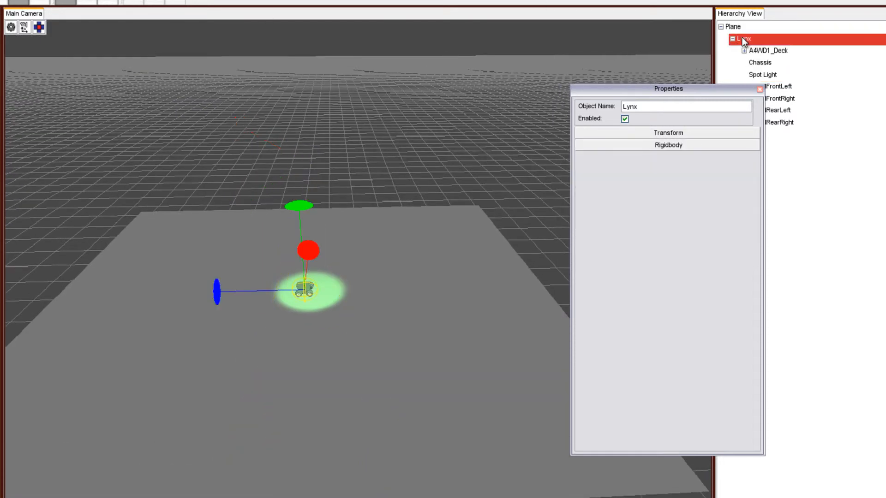
left_click_drag(693, 90, 809, 273)
left_click(738, 14)
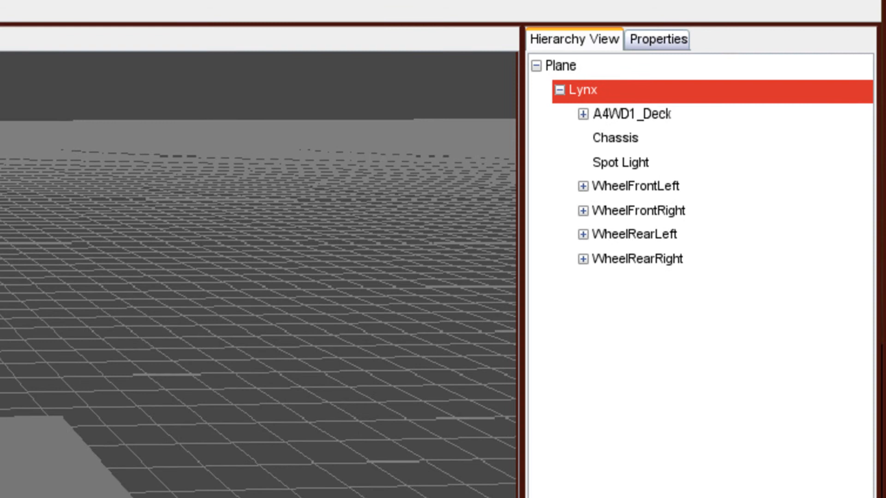
middle_click_drag(258, 274, 304, 260)
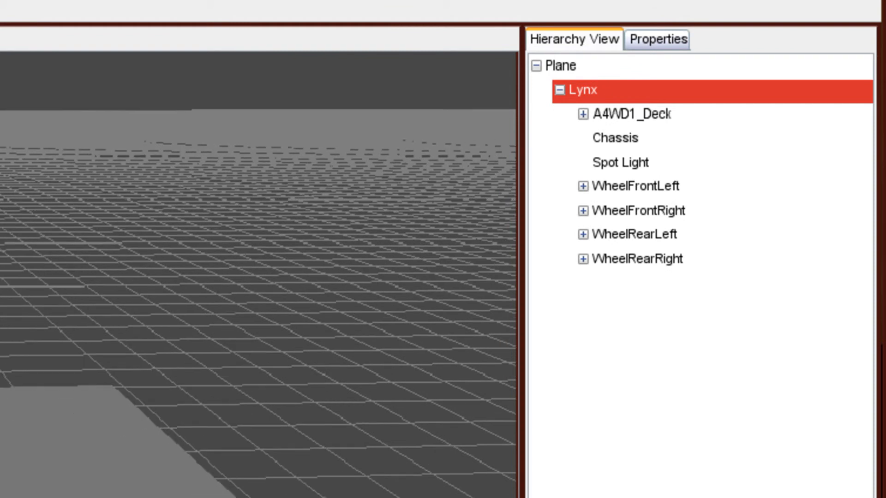
Add a 3.00-length animation clip named Siren to the Lynx's Spot Light
left_click(616, 161)
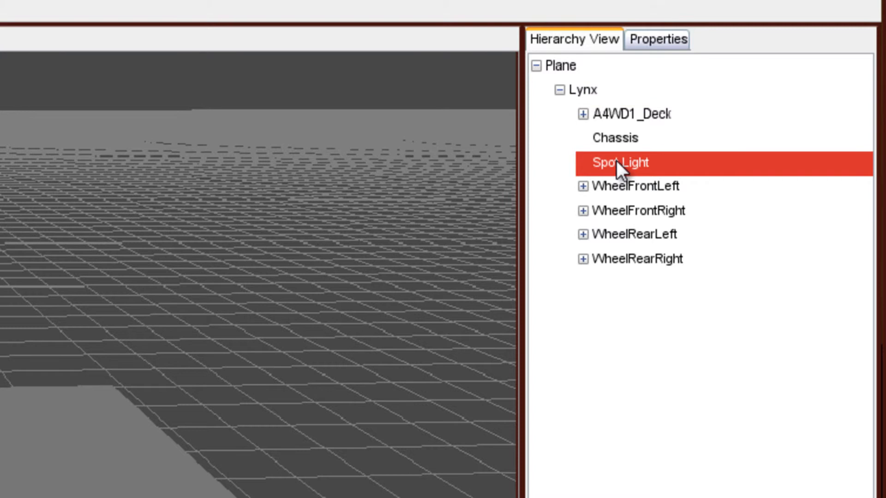
right_click(616, 161)
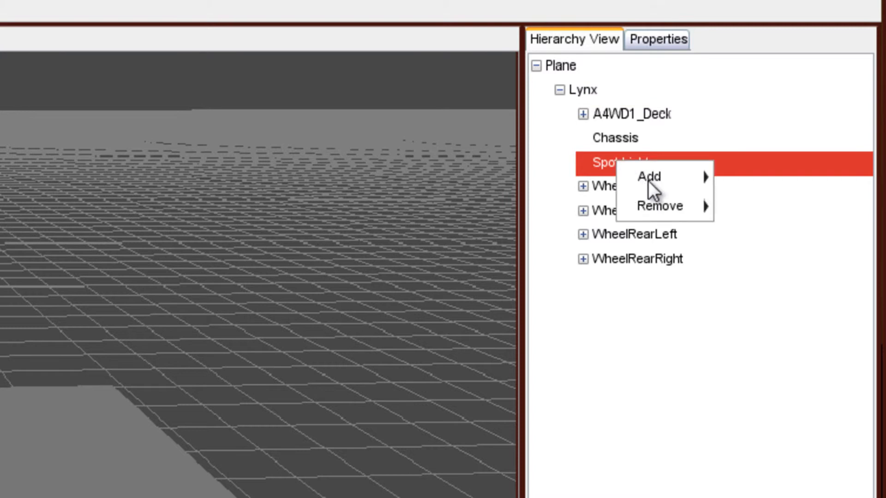
mouse_move(647, 181)
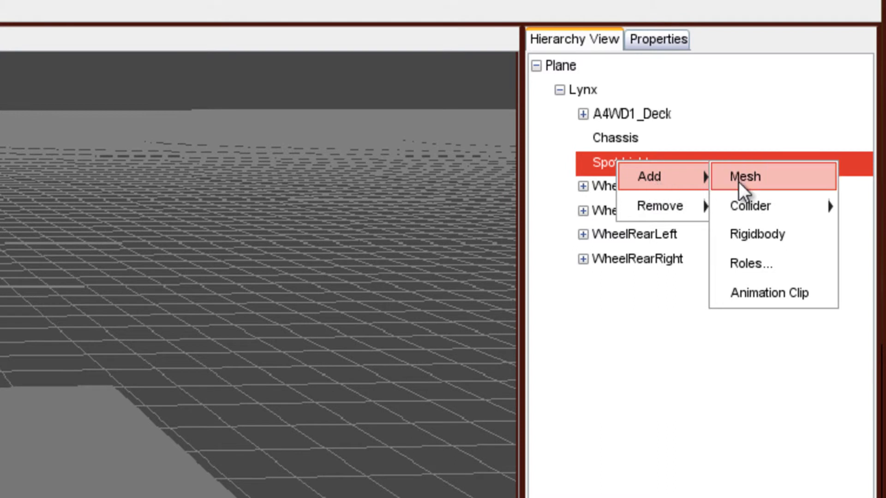
left_click(750, 291)
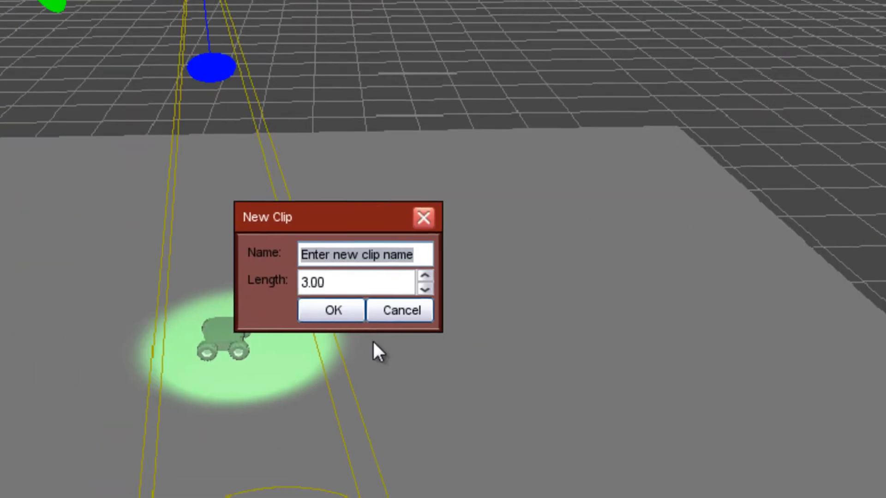
key("BackSpace")
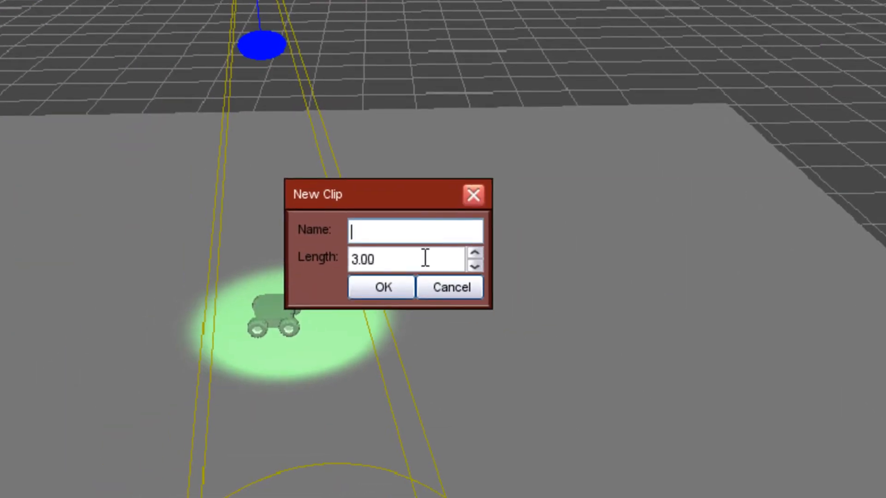
type("Siren")
left_click(392, 290)
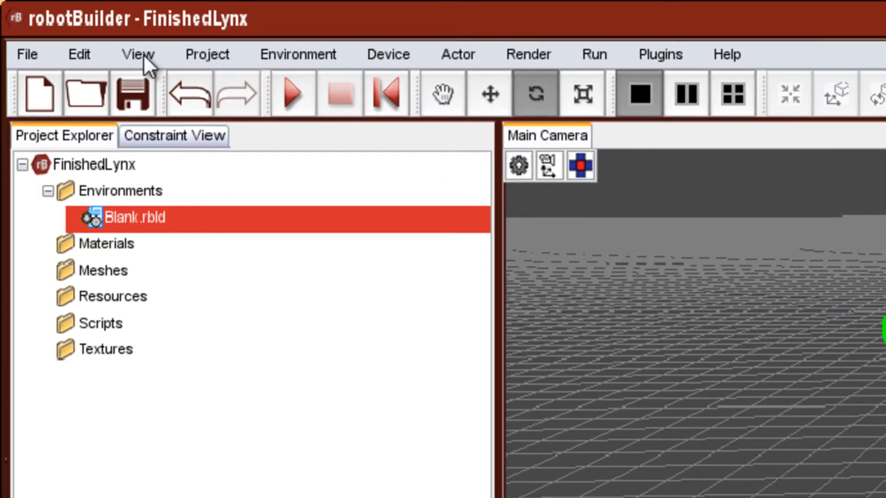
Show the Clip View and open the Spot Light's Siren clip in the Animation Editor
left_click(143, 54)
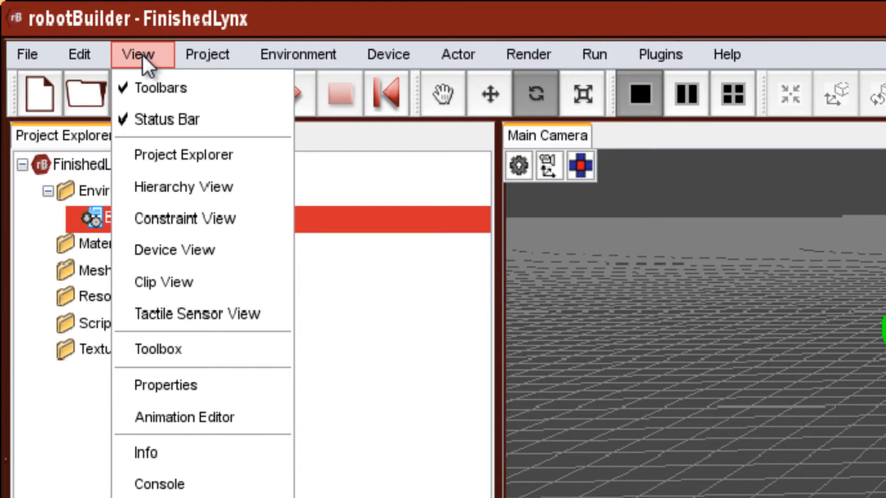
left_click(167, 289)
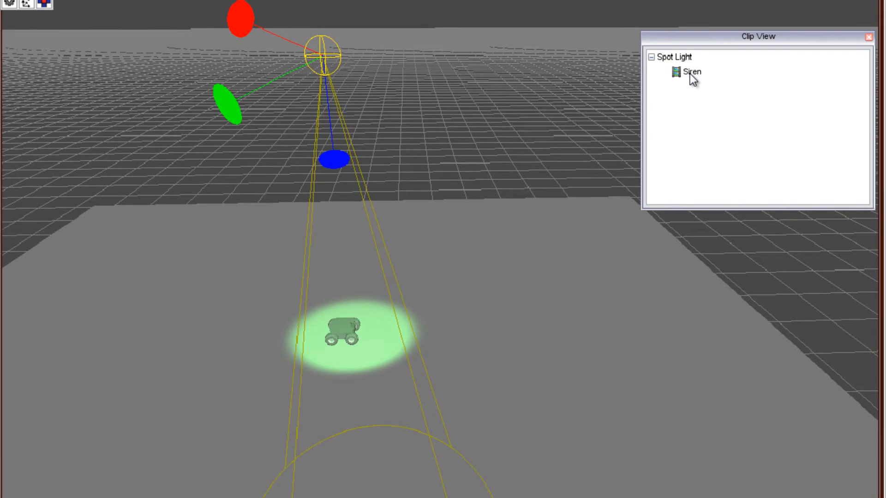
left_click(690, 72)
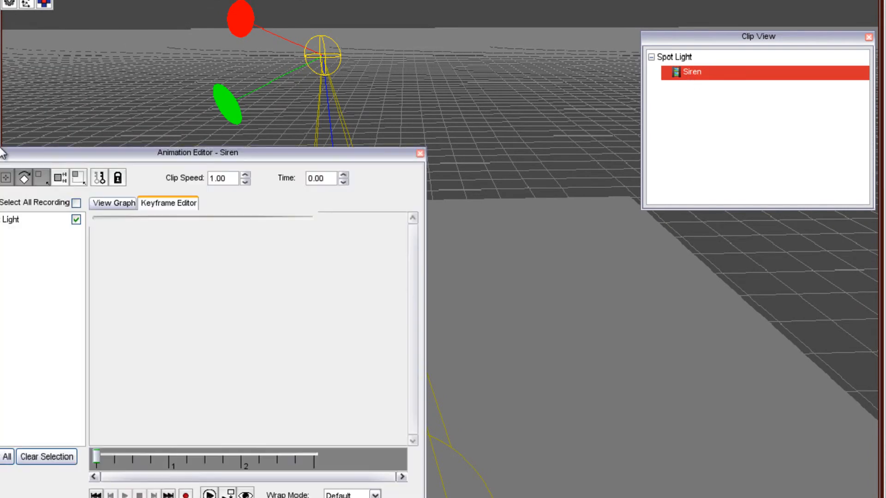
left_click_drag(15, 159, 158, 142)
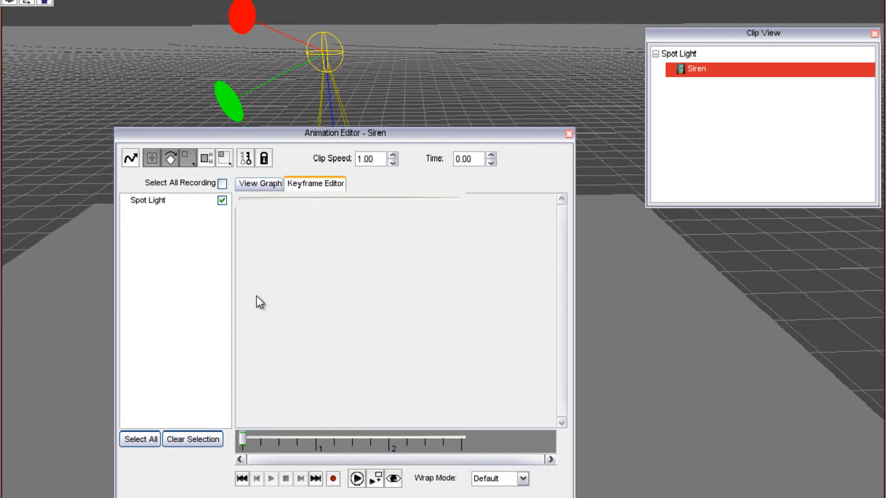
left_click(696, 74)
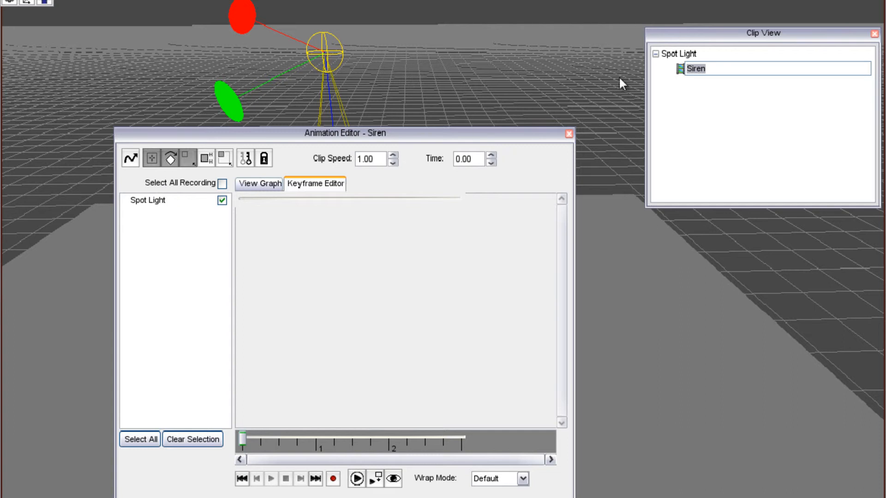
left_click(672, 56)
left_click(696, 73)
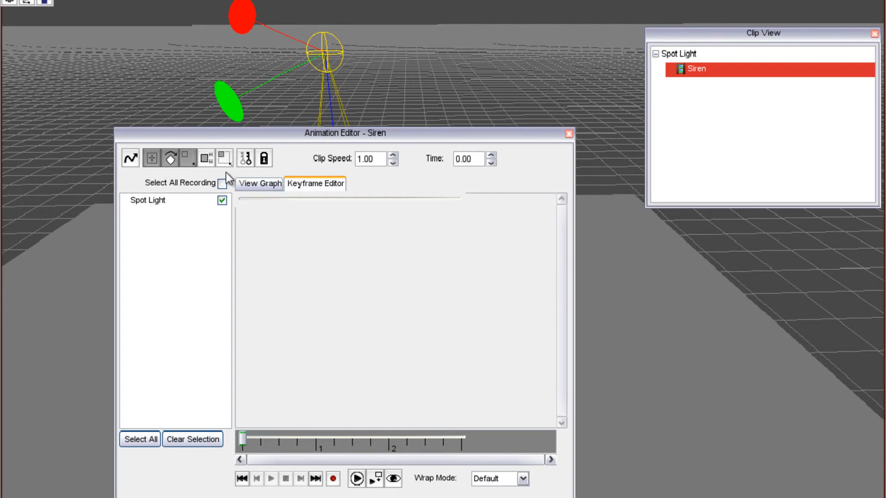
Record the Spot Light's starting keyframe at time 0.00 in the Siren clip
left_click(131, 160)
left_click(131, 159)
left_click(334, 480)
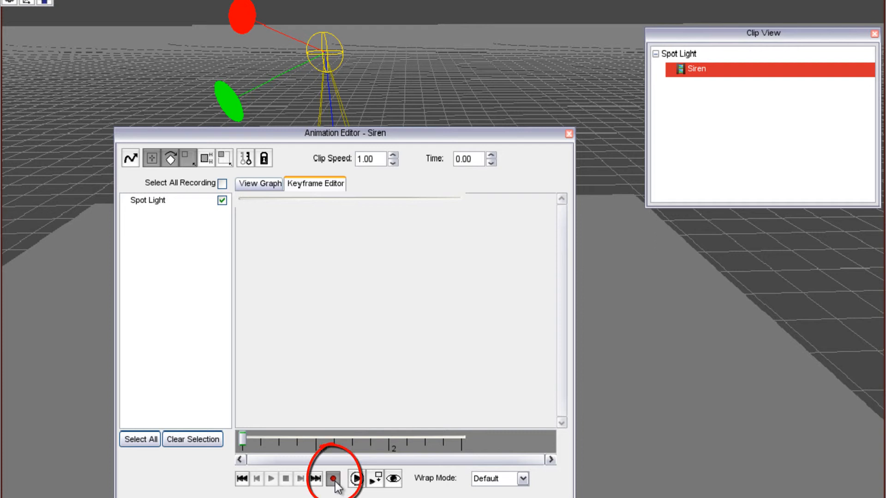
left_click(335, 481)
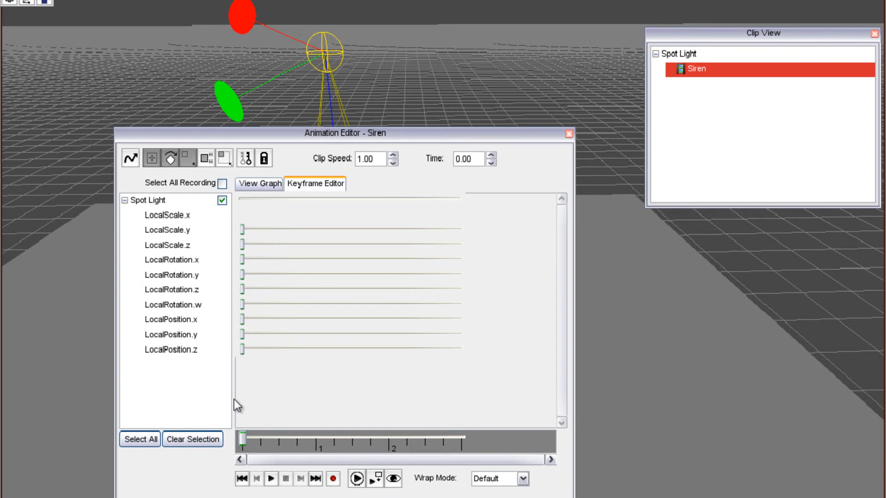
Record keyframes at times 1.00 and 2.04, rotating the Spot Light's beam to a different side of the robot for each
left_click_drag(241, 444, 263, 445)
left_click_drag(278, 139, 720, 207)
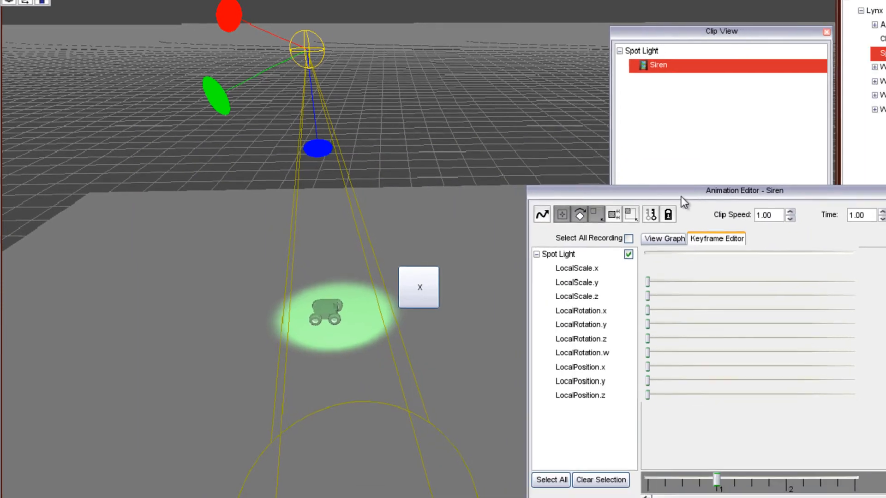
left_click_drag(259, 43, 254, 12)
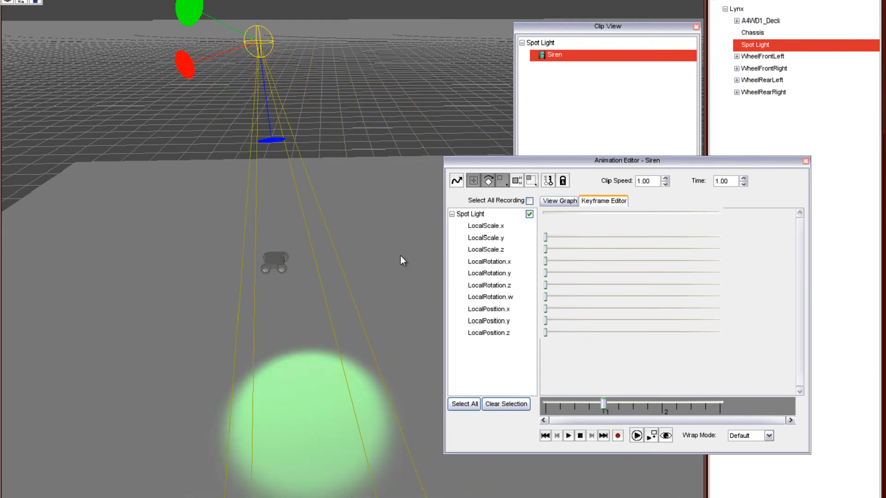
left_click(617, 436)
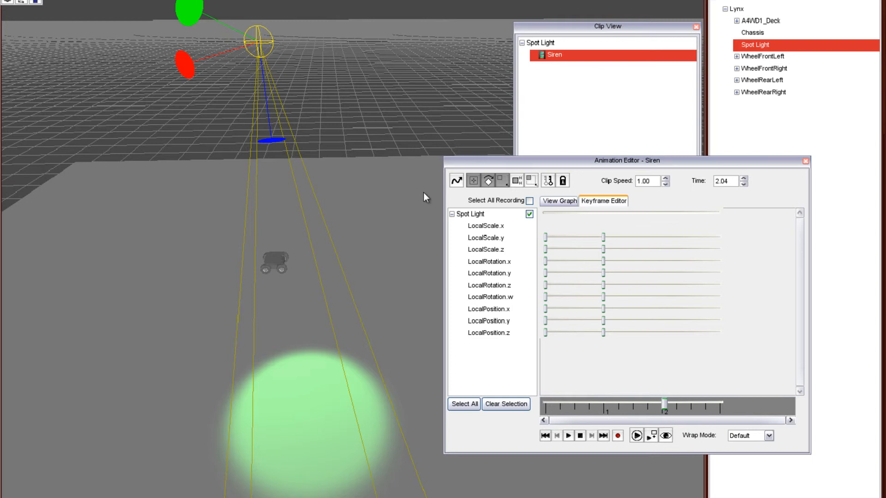
left_click_drag(256, 44, 278, 71)
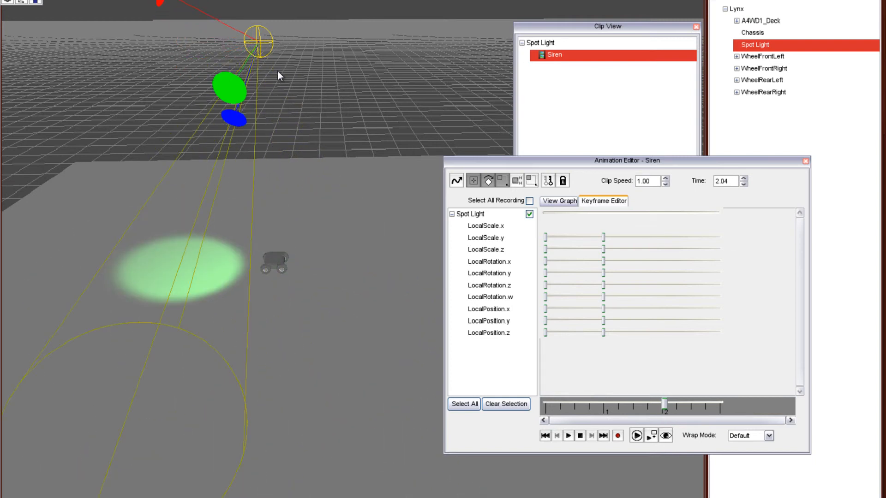
left_click(617, 438)
Move the Spot Light down close to the robot, record a keyframe at time 3.00, and play the clip
left_click_drag(664, 406, 720, 409)
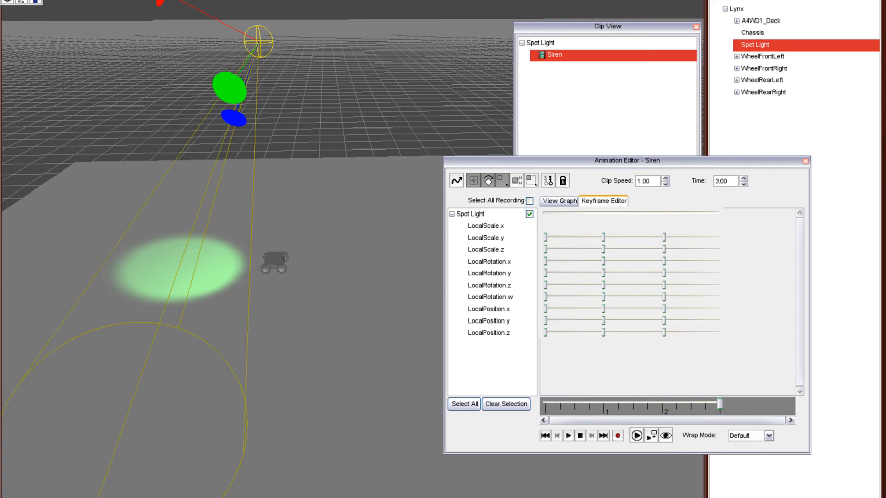
left_click(253, 35)
left_click_drag(256, 44, 304, 282)
left_click_drag(291, 361, 300, 209)
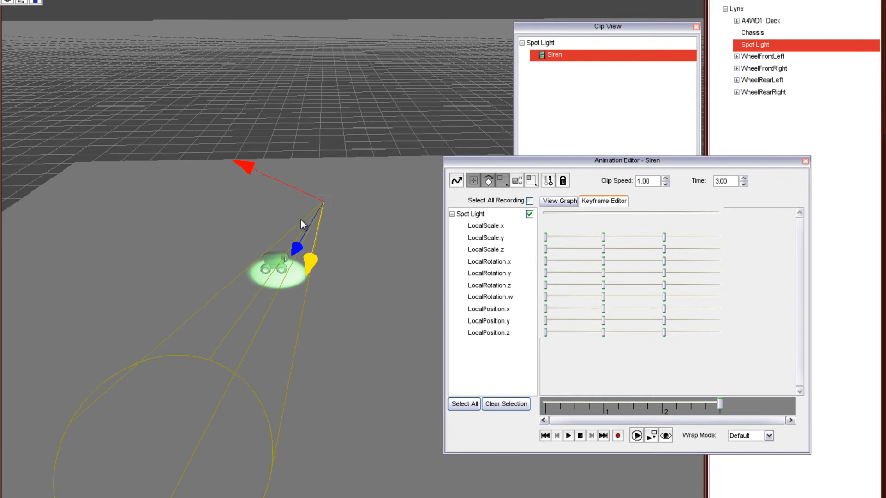
left_click(617, 436)
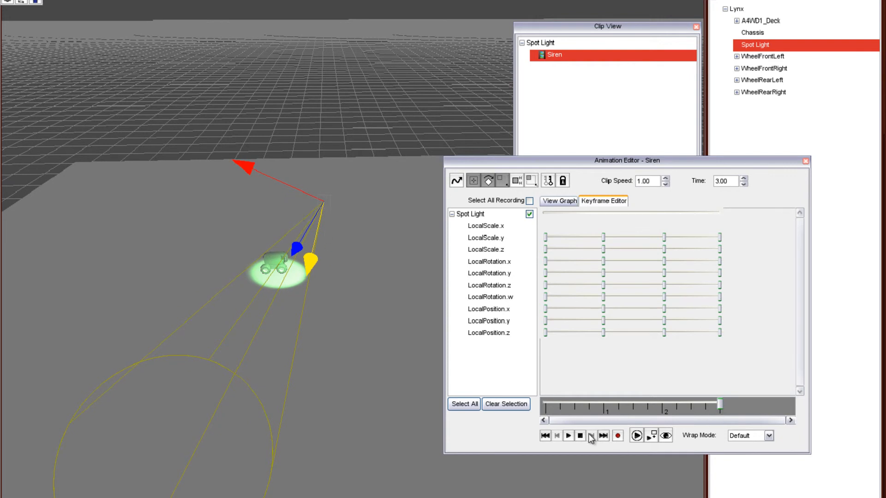
left_click(568, 436)
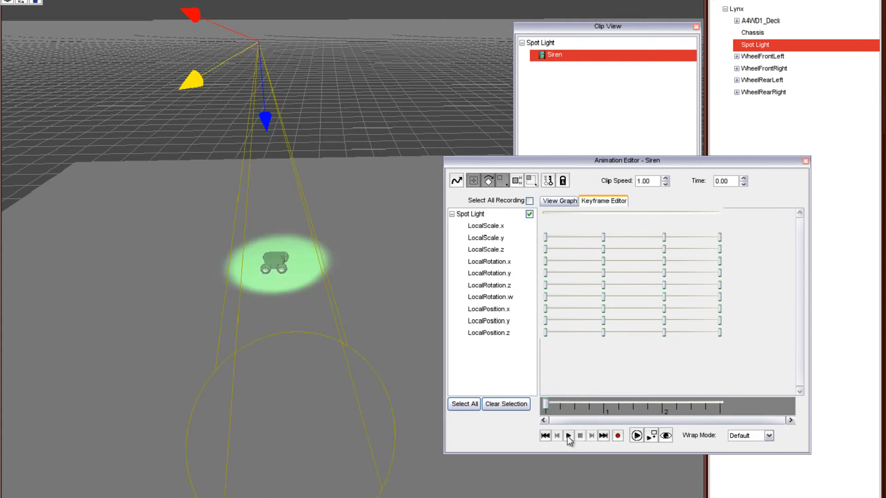
left_click(569, 437)
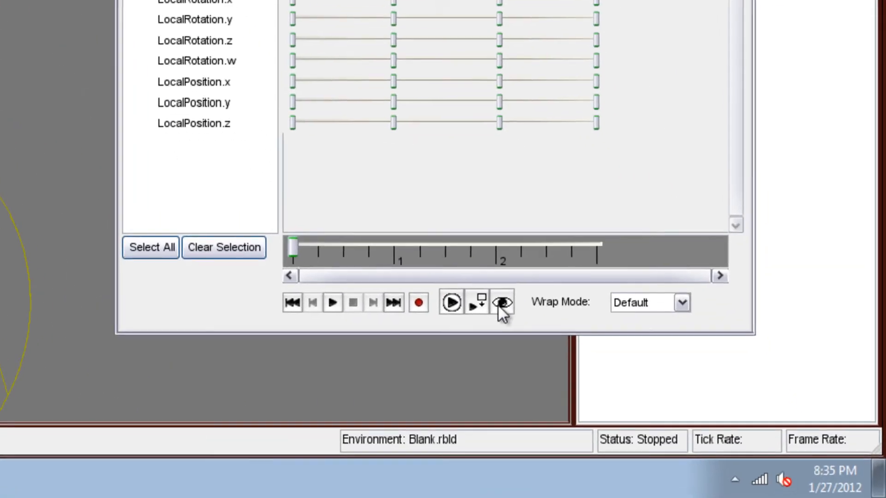
Turn on the Siren clip's automatic playback option, set its wrap mode to Loop, and preview it
left_click(450, 304)
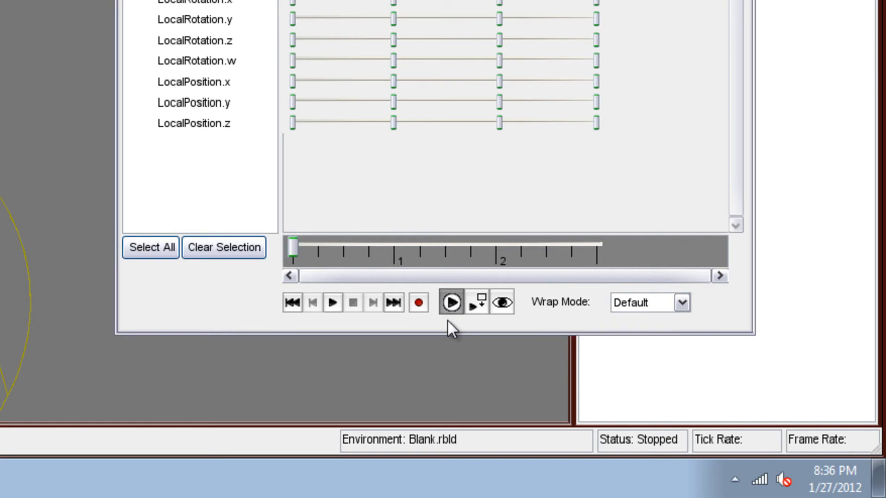
left_click(668, 304)
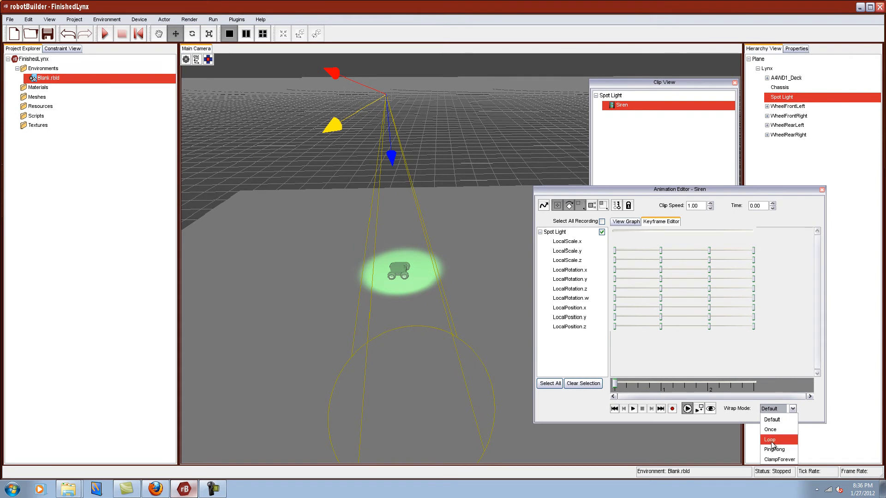
left_click(633, 409)
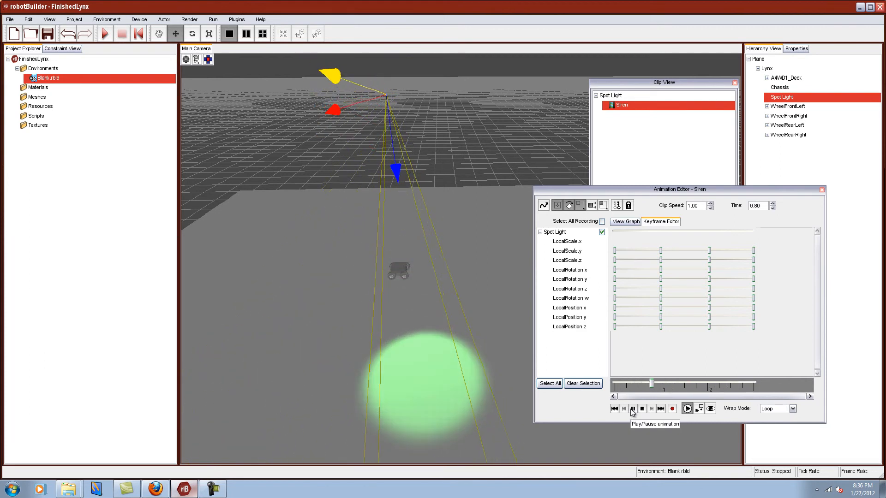
left_click(642, 409)
Set the Siren clip's wrap mode to PingPong, preview the animation, and stop it
left_click(777, 409)
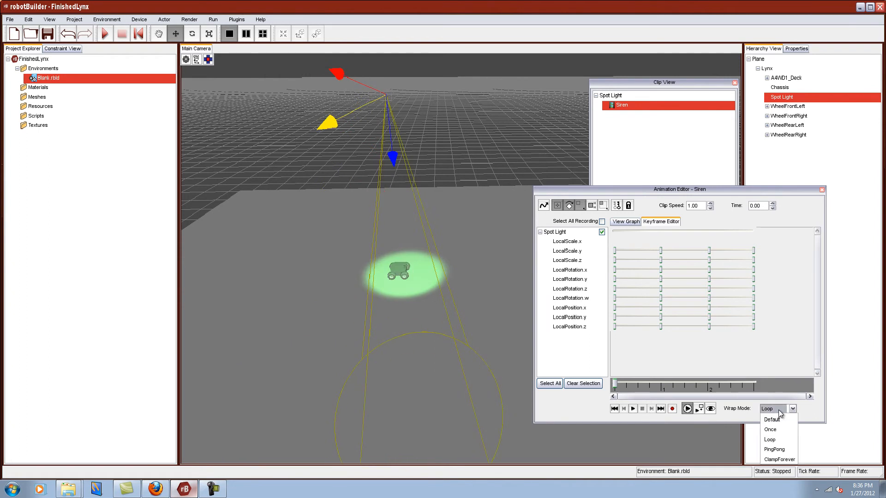
left_click(771, 450)
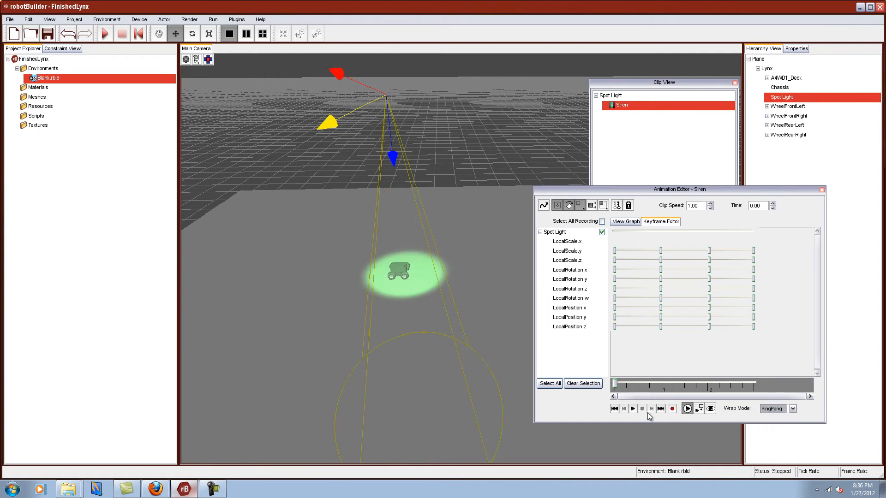
left_click(632, 409)
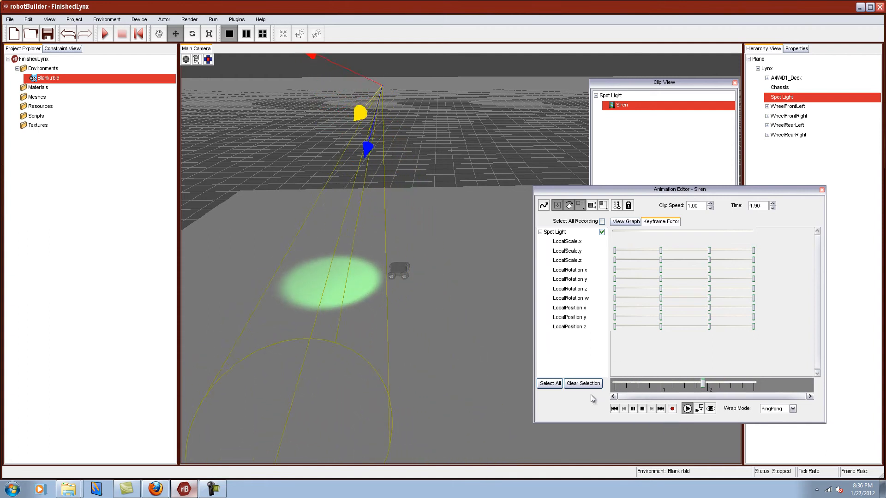
left_click(642, 409)
Set the Siren clip's wrap mode to ClampForever, preview the animation, and stop it
left_click(793, 408)
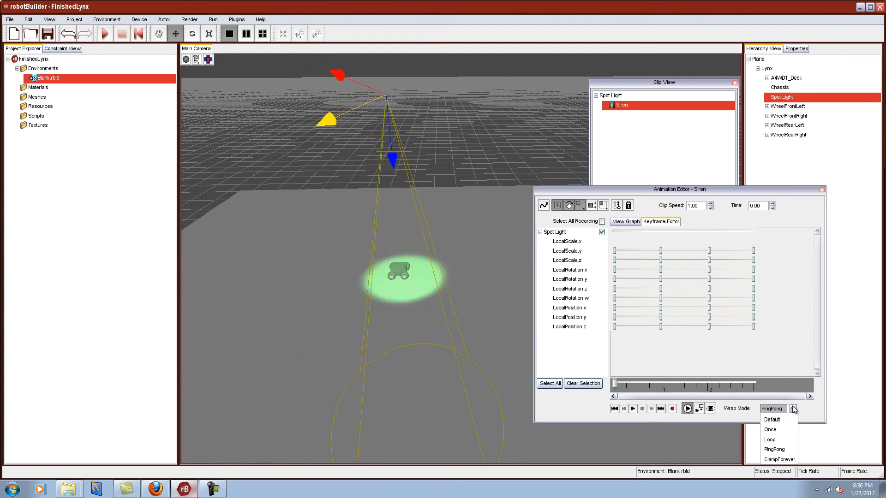
left_click(778, 460)
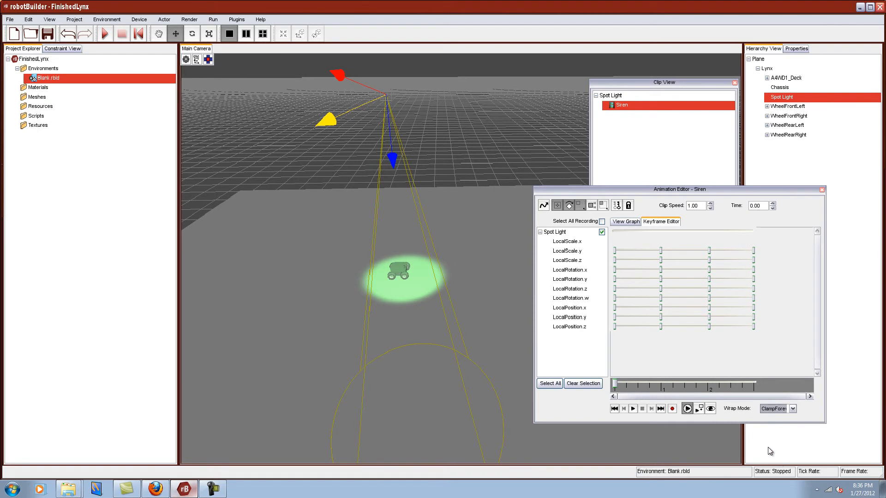
left_click(634, 412)
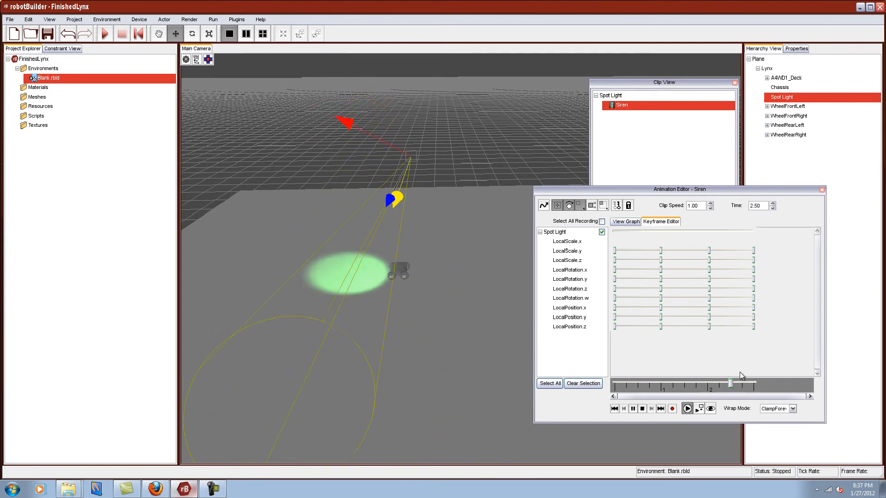
left_click(642, 409)
Return the Siren clip's wrap mode to Loop, then play and pause the animation
left_click(773, 409)
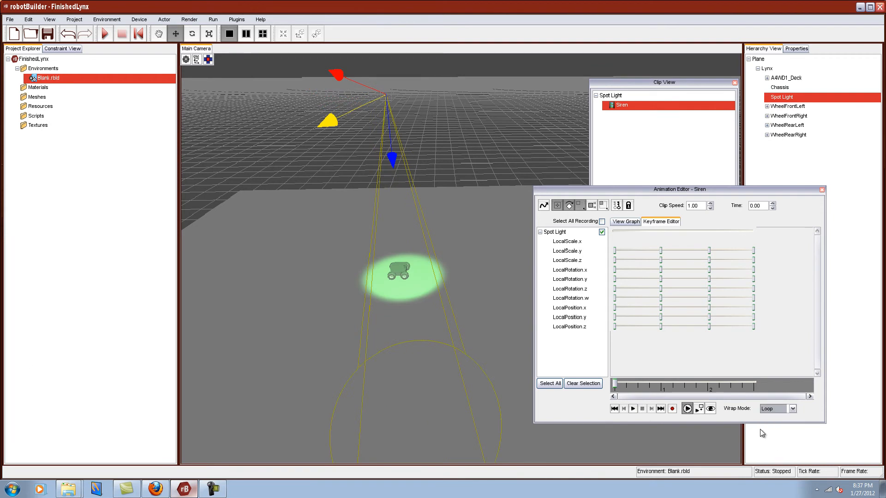
left_click(632, 408)
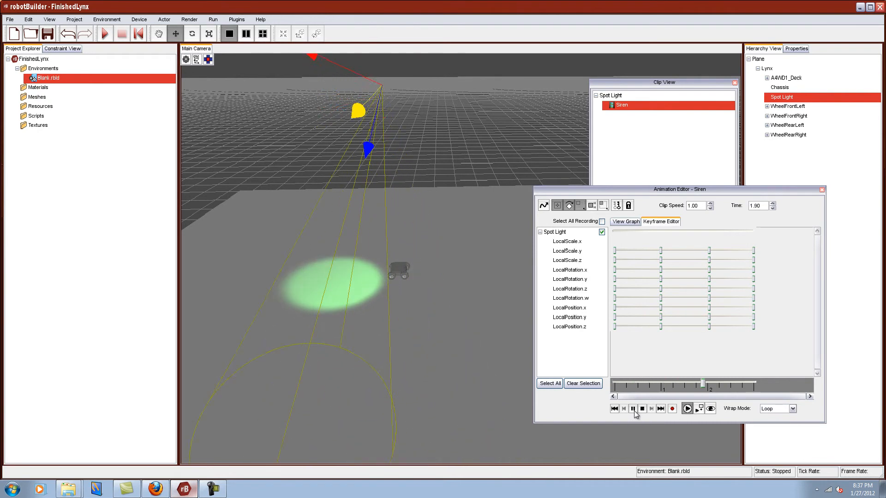
left_click(634, 409)
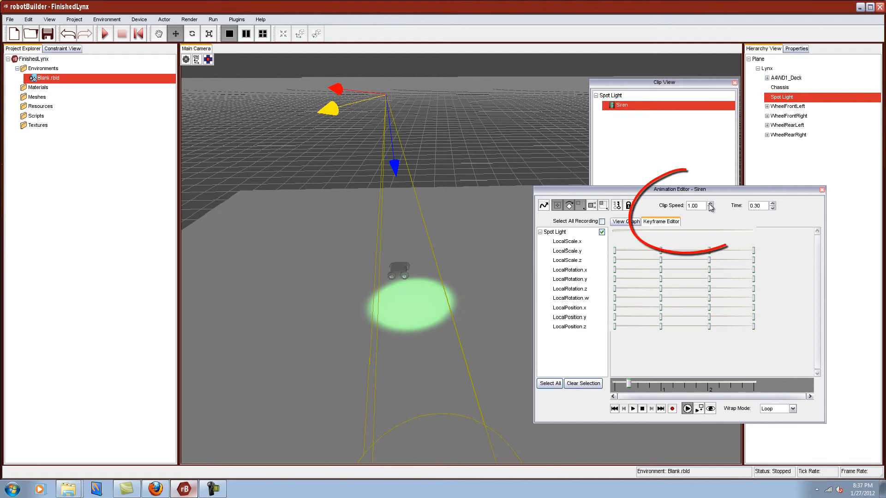
Try the Siren clip at speeds of 2 and 5, preview the animation, and stop it
type("2")
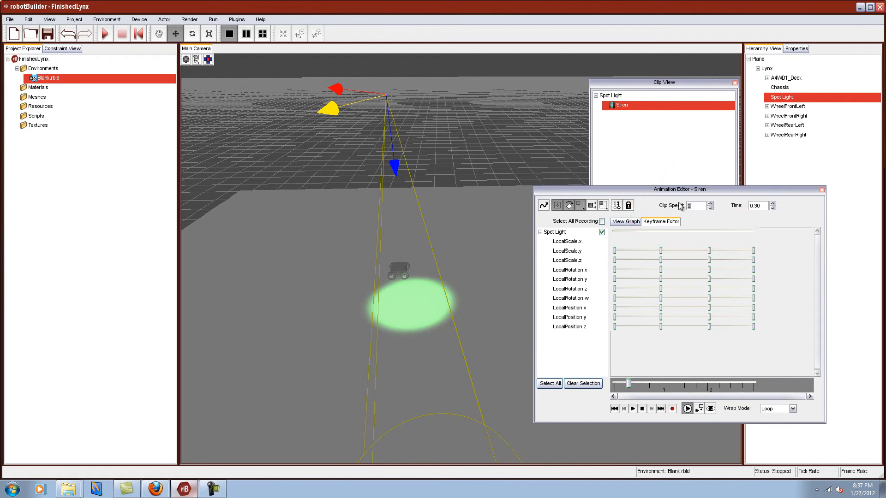
left_click(633, 408)
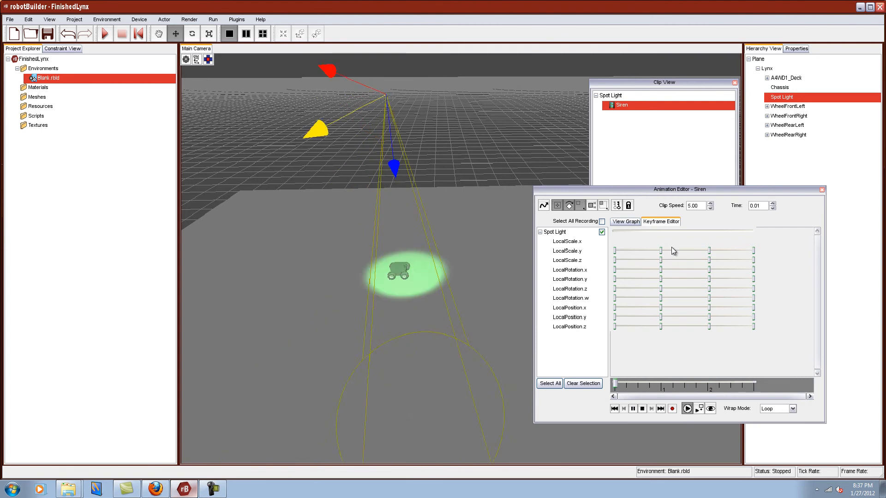
left_click(642, 408)
Return the Siren clip's speed to 1, then play and pause the animation
left_click(700, 210)
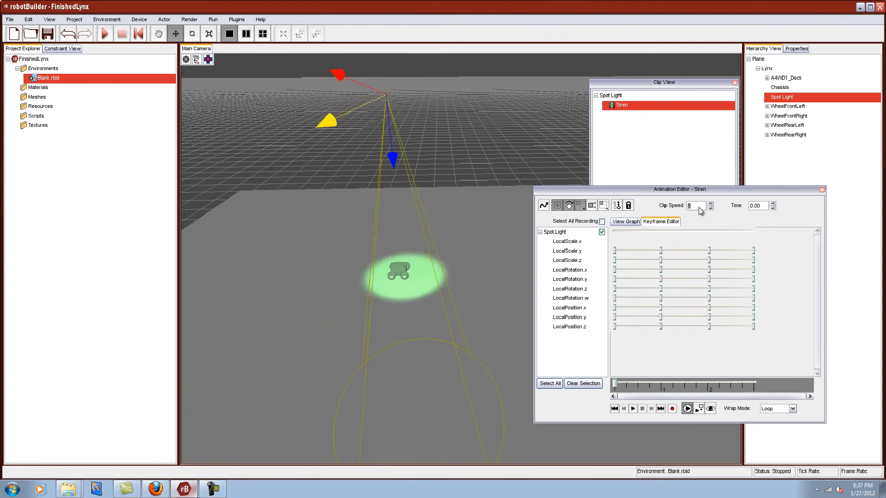
left_click(633, 409)
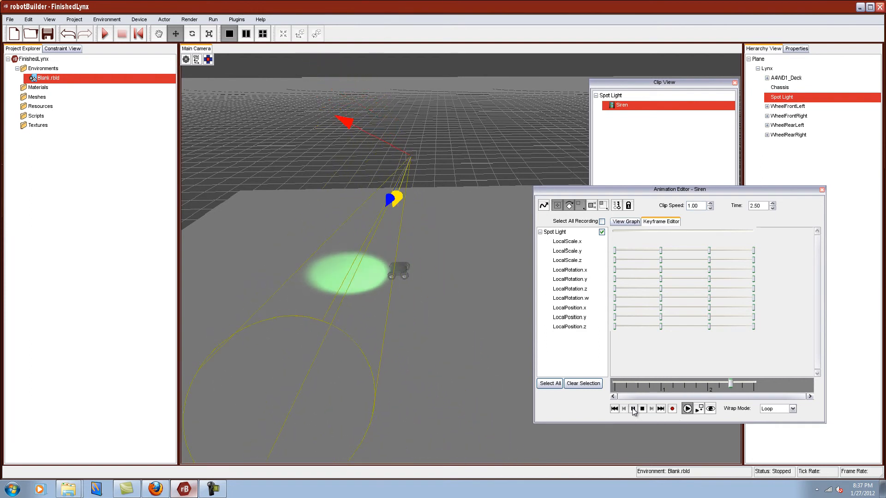
left_click(633, 409)
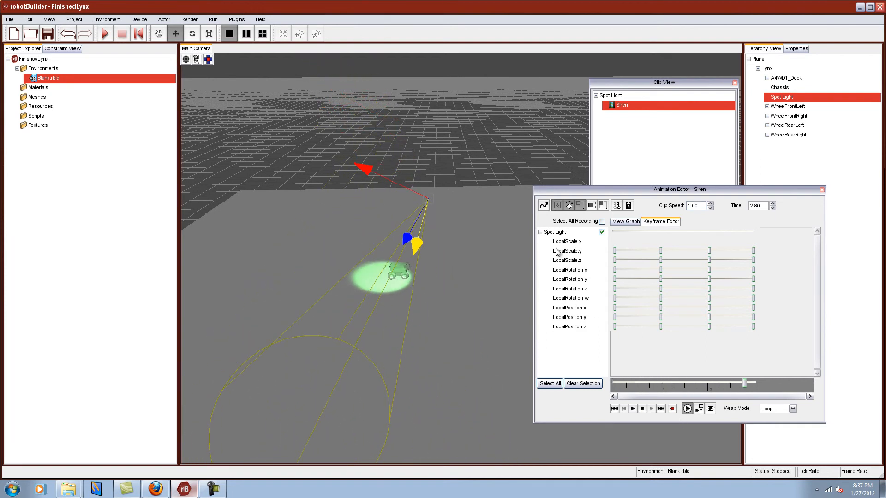
Preview the Siren clip with sharp animation transitions, set its clip speed to 10, and preview it again
left_click(544, 206)
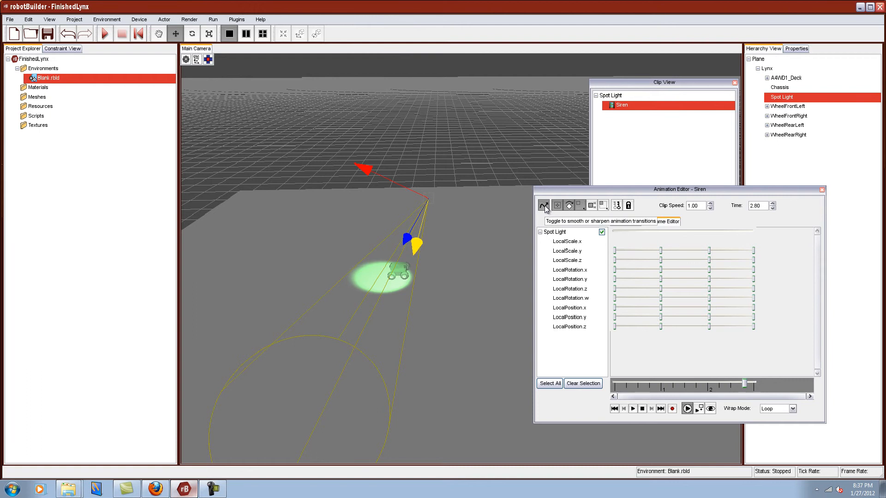
left_click(632, 409)
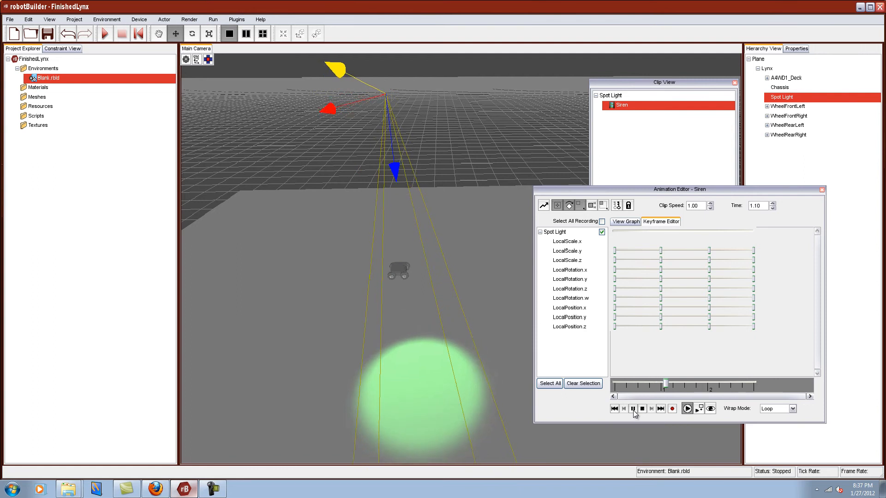
left_click(697, 206)
type("0")
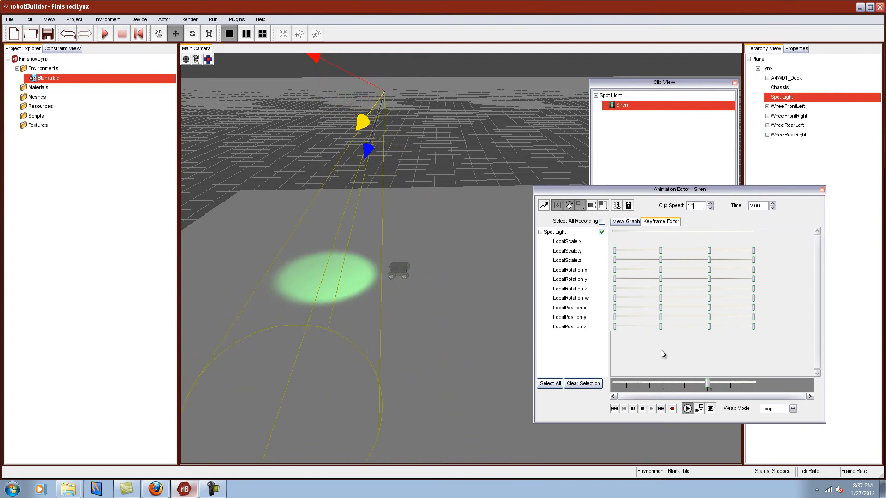
left_click(642, 409)
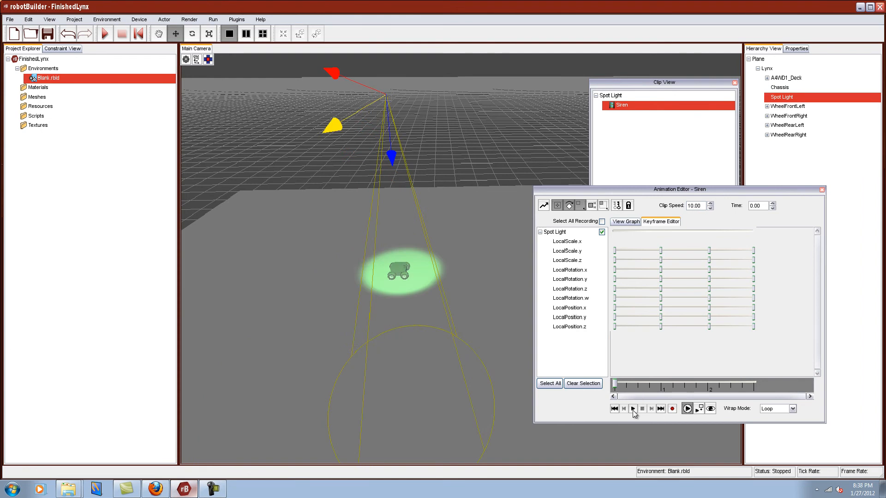
left_click(634, 409)
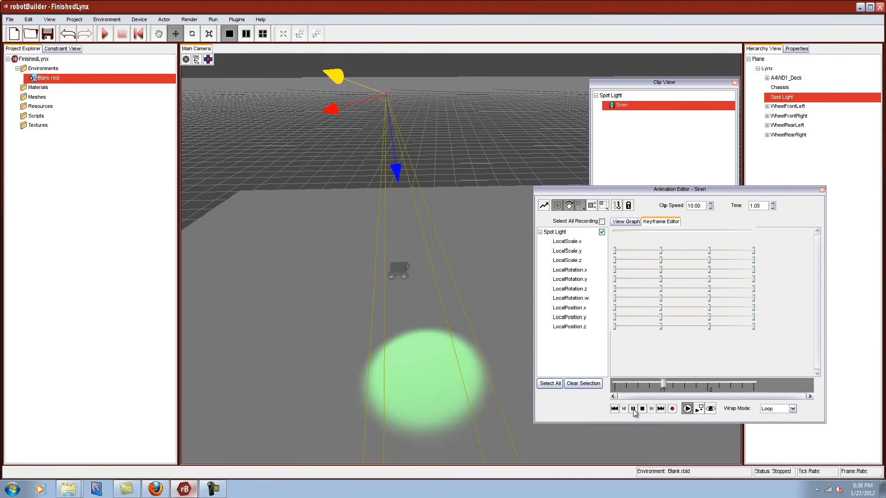
left_click(642, 408)
Switch the Siren clip back to smooth transitions and set its clip speed to 1
left_click(544, 208)
left_click_drag(702, 206, 655, 204)
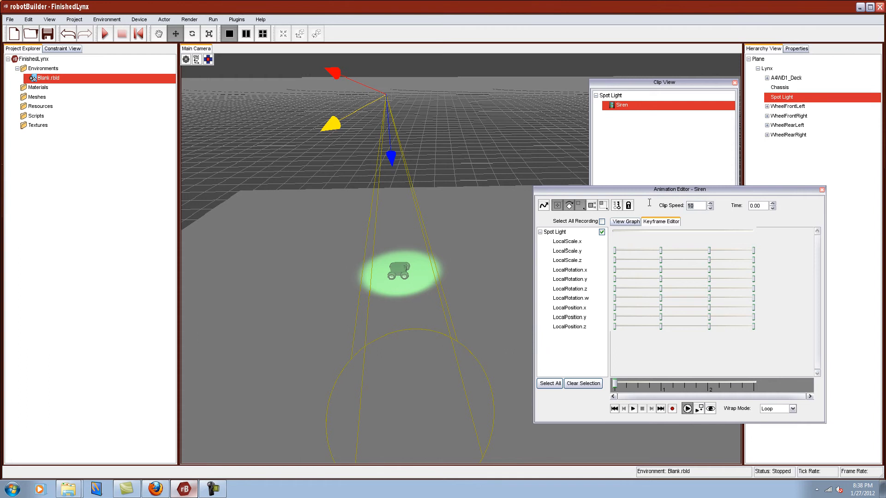
left_click(699, 206)
left_click_drag(699, 206, 682, 205)
Save the project, also under the new name Test Animation, and close the Animation Editor
left_click(10, 19)
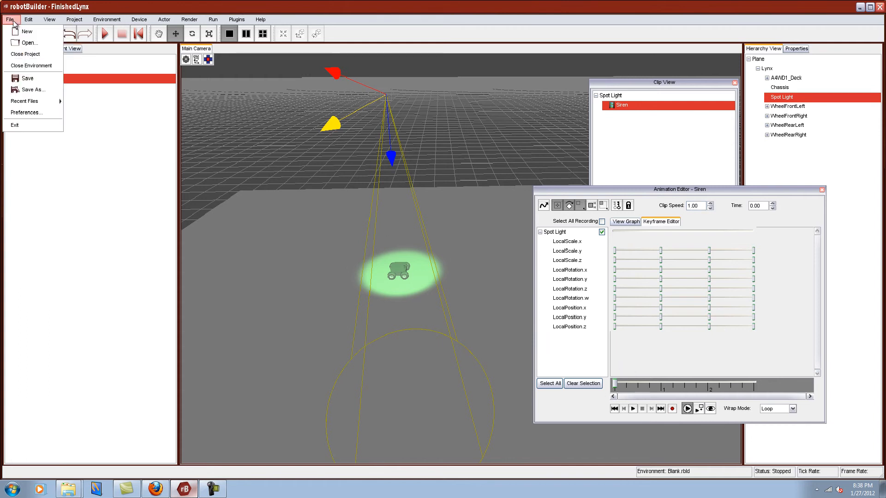
left_click(33, 78)
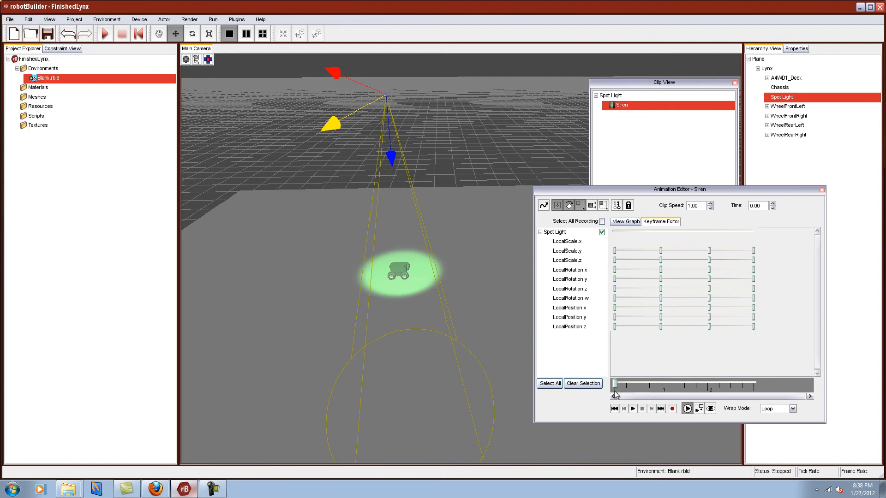
left_click(10, 19)
left_click(28, 90)
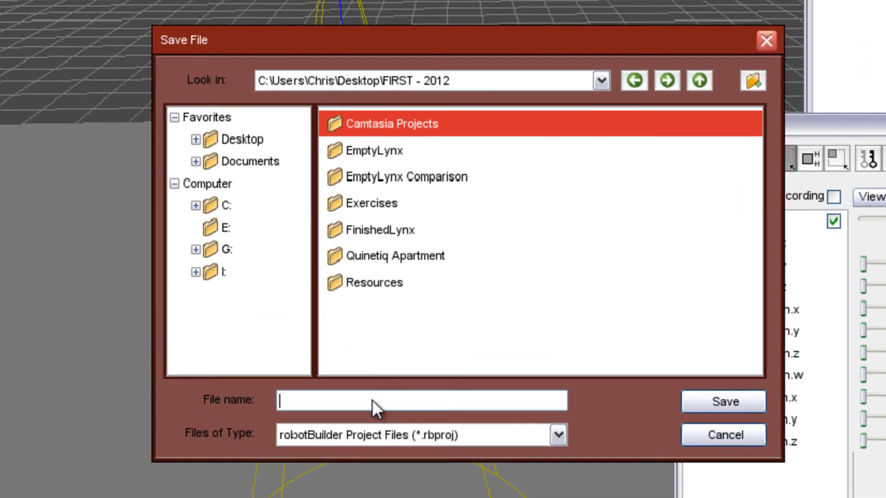
type("Test Animation")
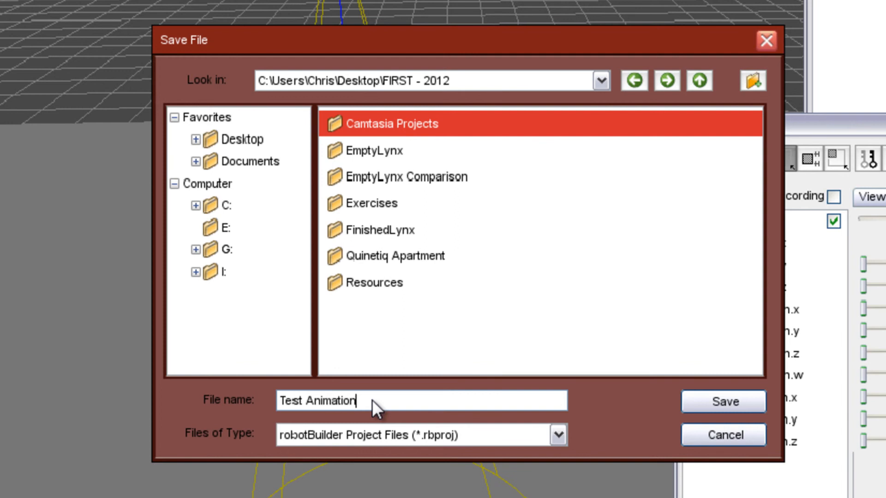
left_click(717, 406)
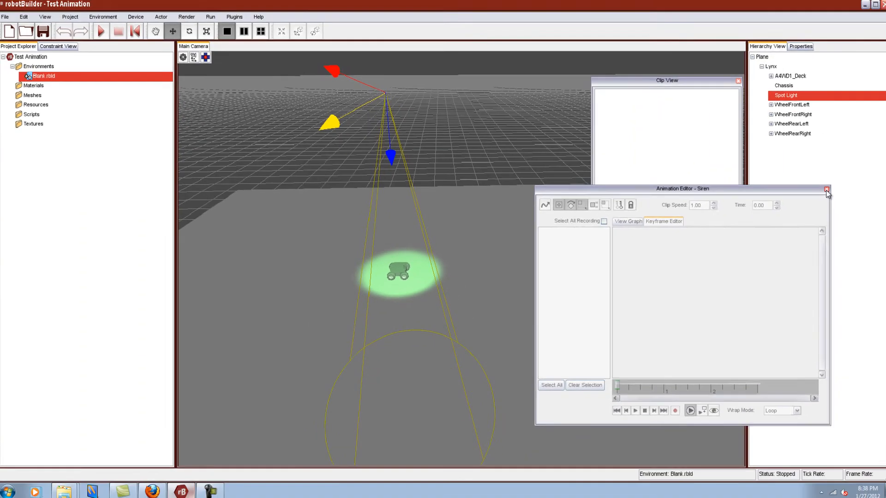
left_click(825, 190)
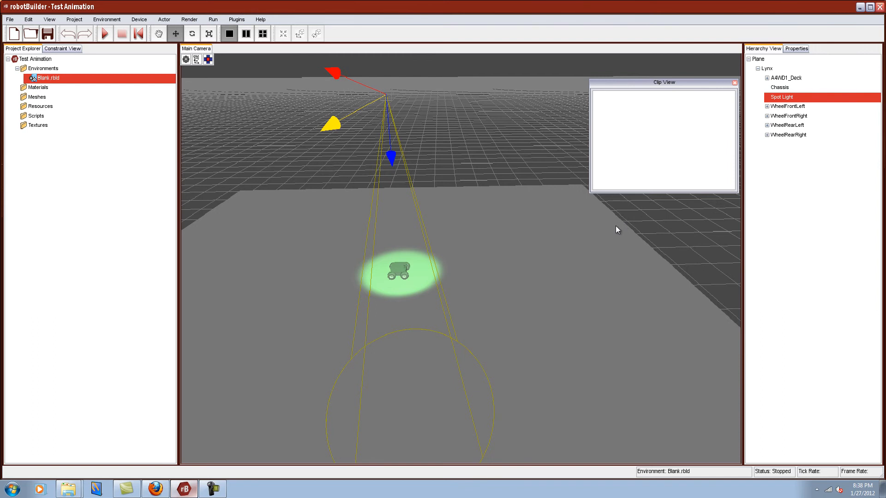
Build the Blank.rbld environment as a resource named Siren Demo, with the Camtasia Projects folder as its location
scroll(557, 242, "up", 5)
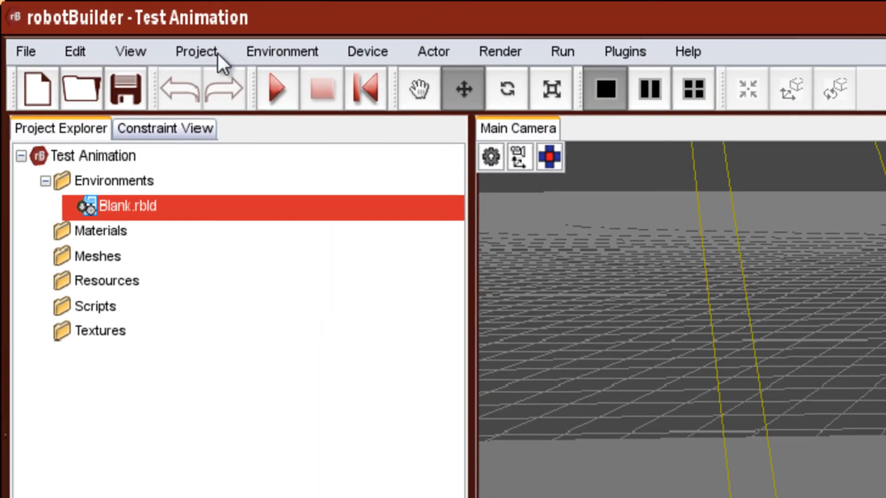
left_click(215, 51)
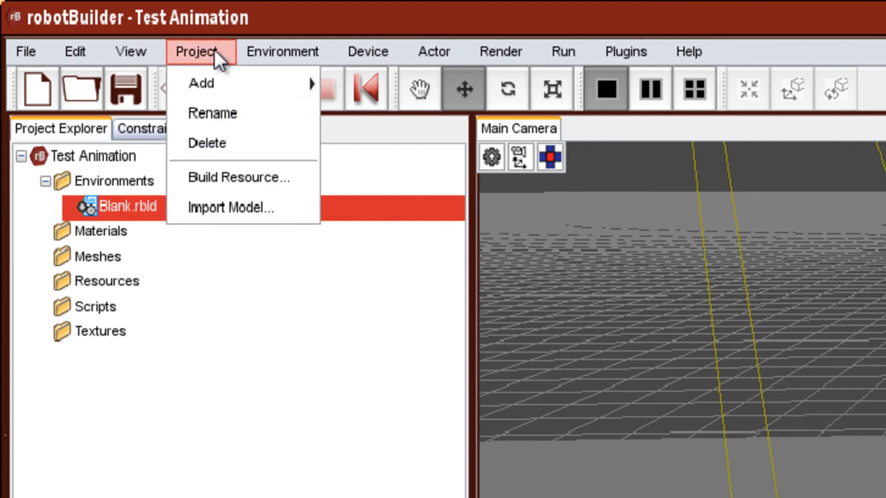
left_click(238, 185)
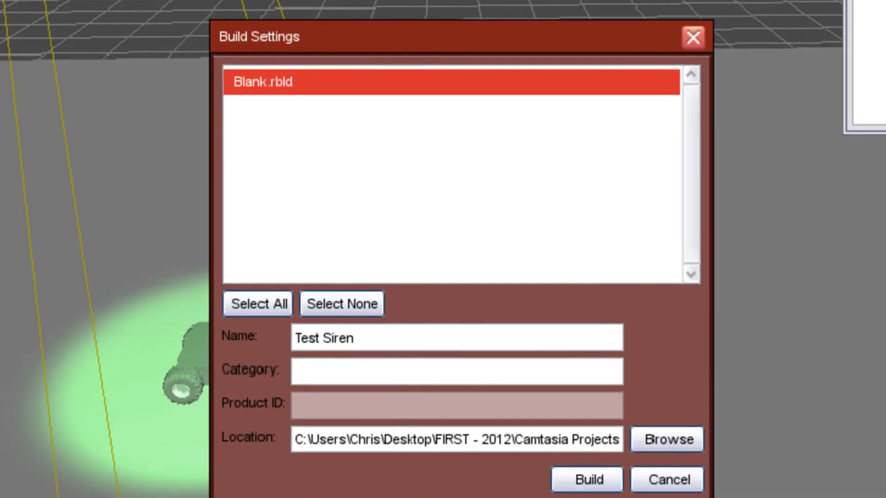
left_click(397, 342)
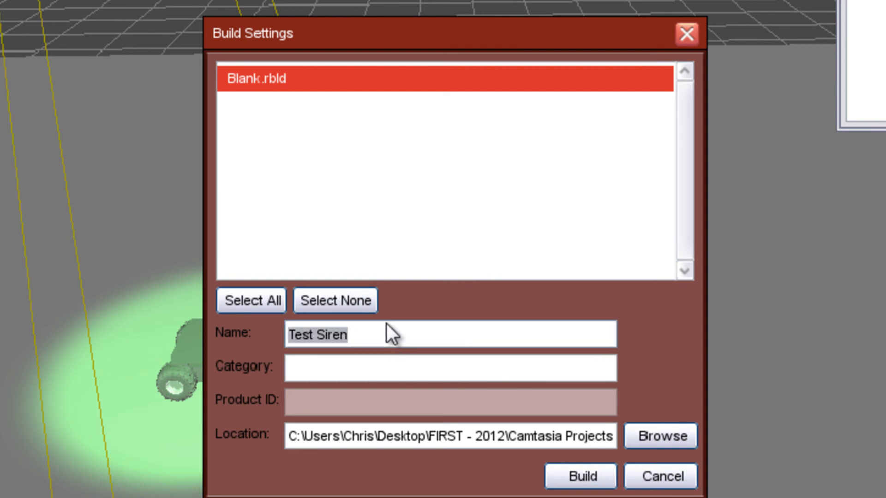
type("Siren Demo")
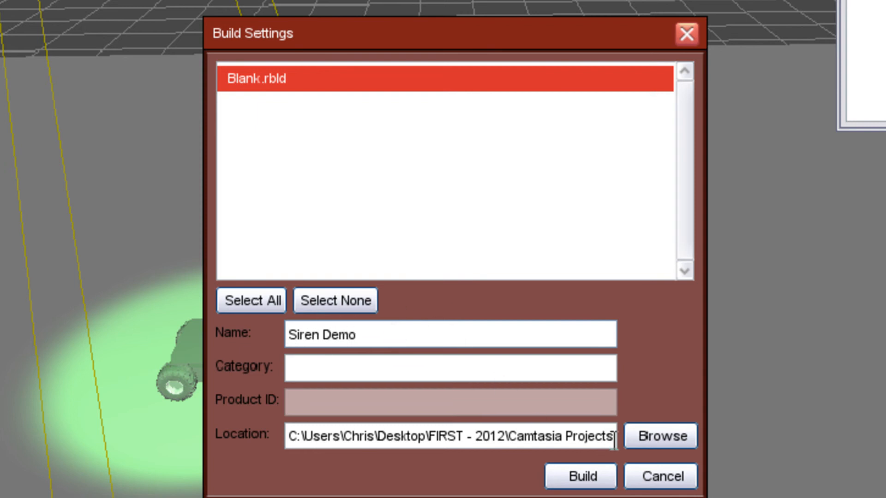
left_click(650, 444)
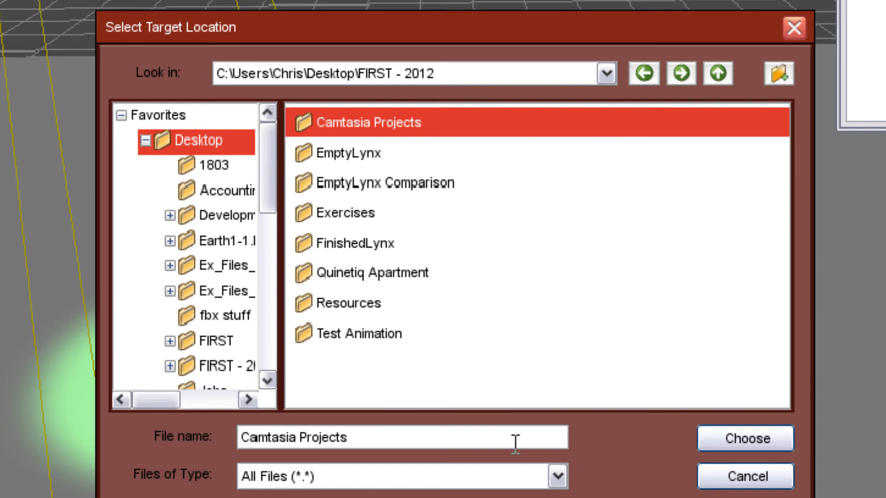
left_click(729, 439)
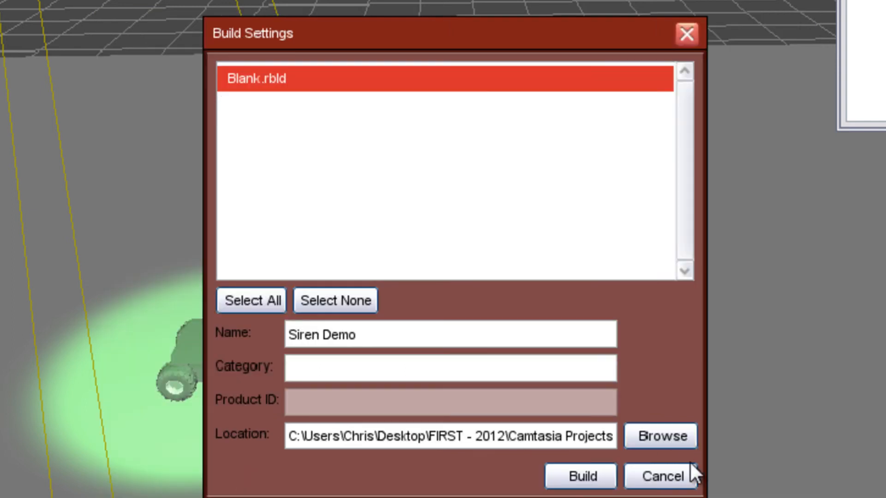
left_click(571, 484)
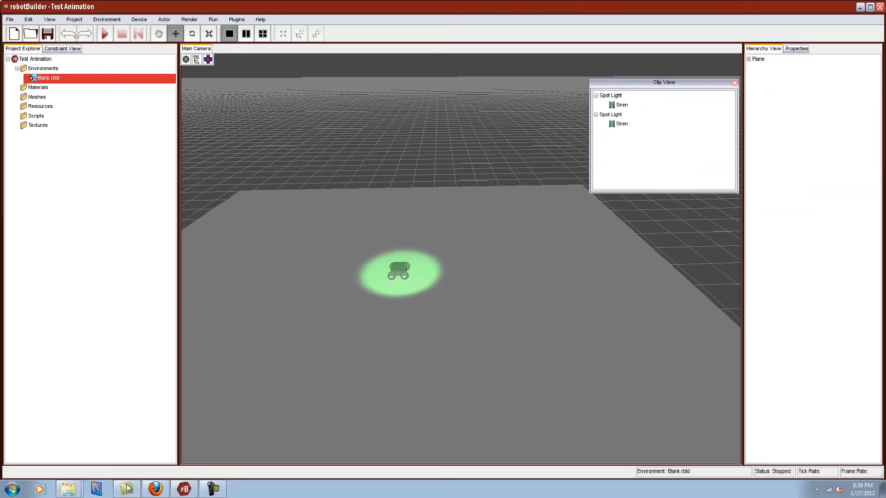
Launch robotSim, decline the product activation, and open the recent project New Project.rsproj
left_click(15, 491)
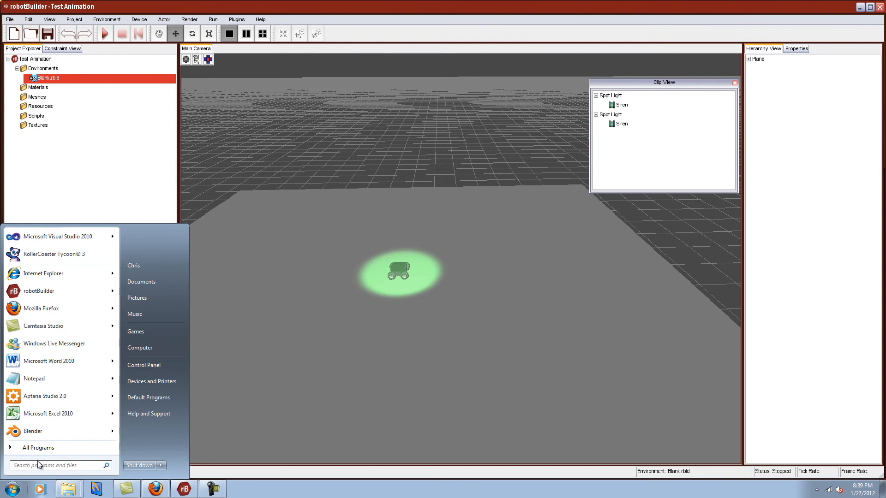
type("robot")
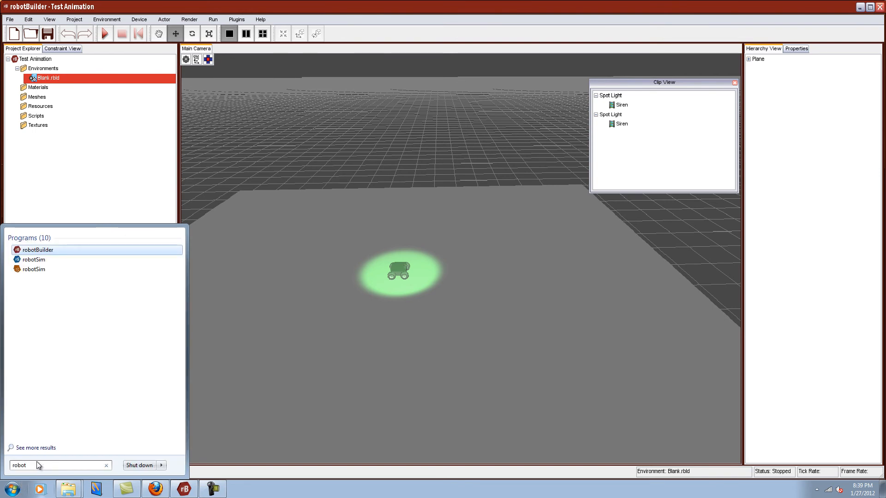
left_click(34, 259)
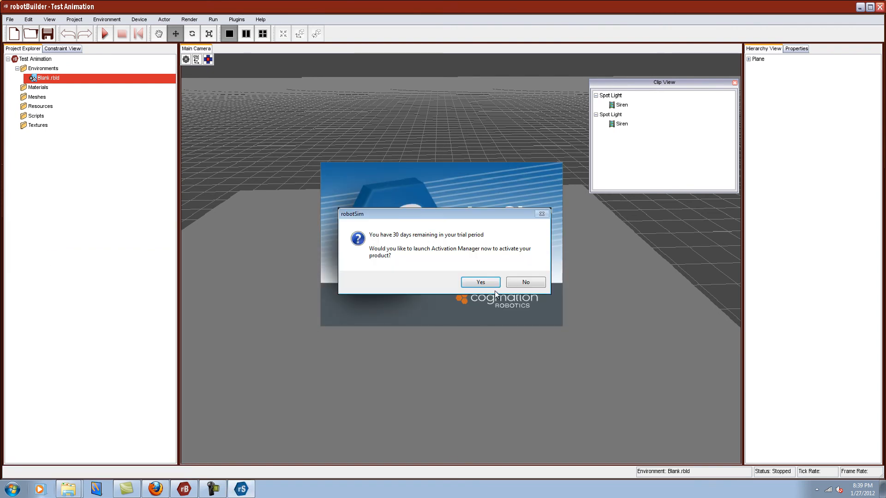
left_click(516, 286)
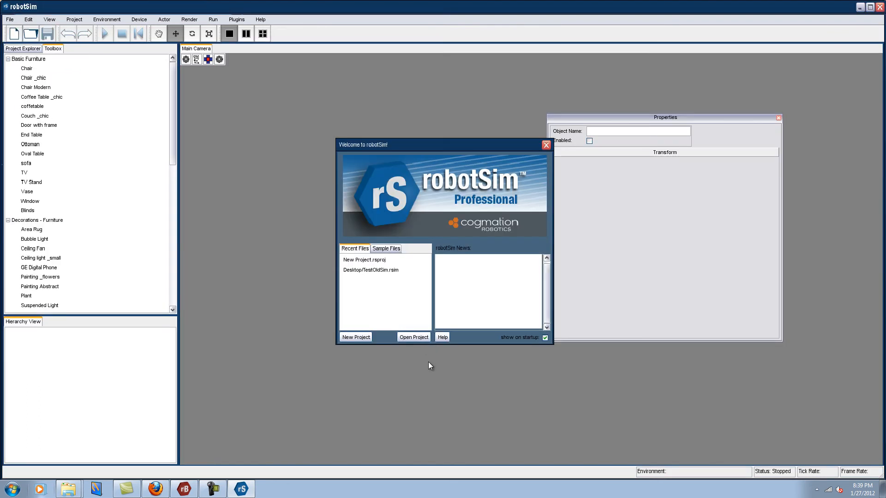
double_click(359, 260)
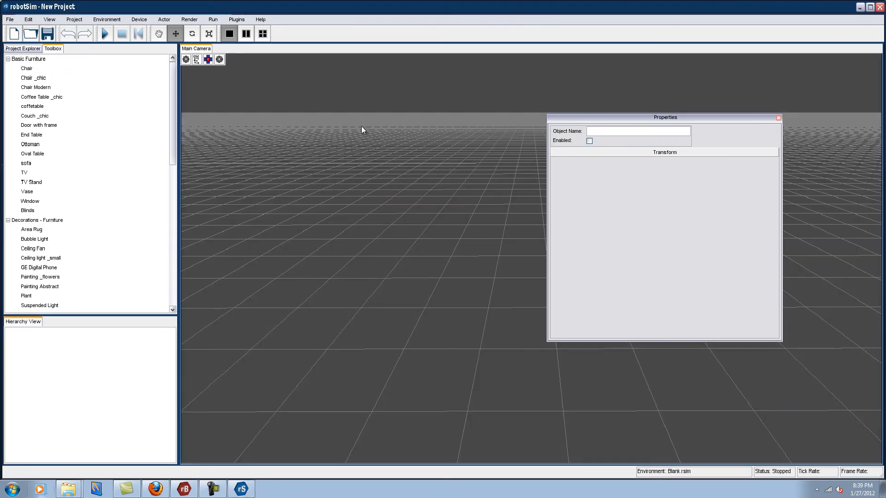
Delete the Test Siren.rres resource from the project's Environments folder, permanently removing the file from disk as well
left_click(30, 46)
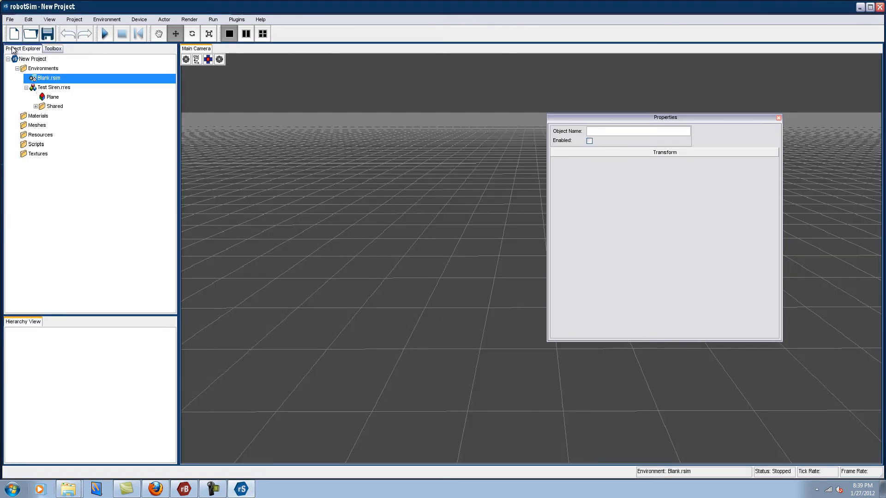
left_click(44, 90)
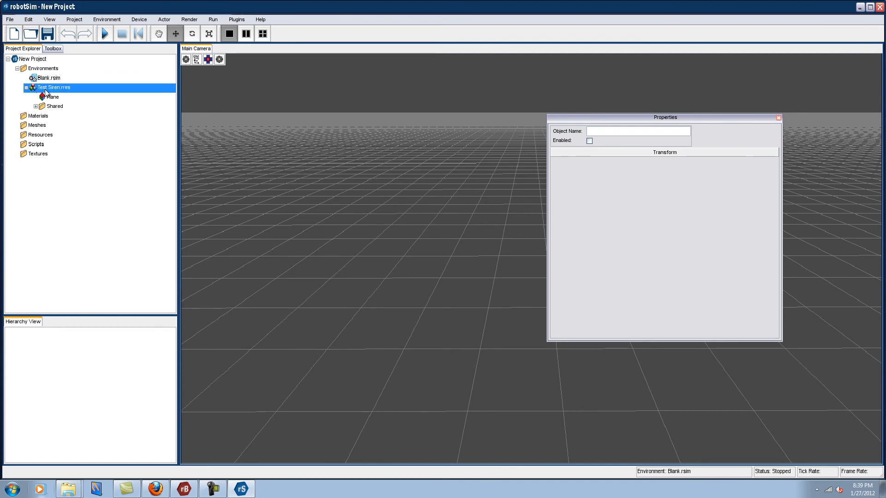
double_click(48, 90)
left_click(40, 81)
left_click(42, 89)
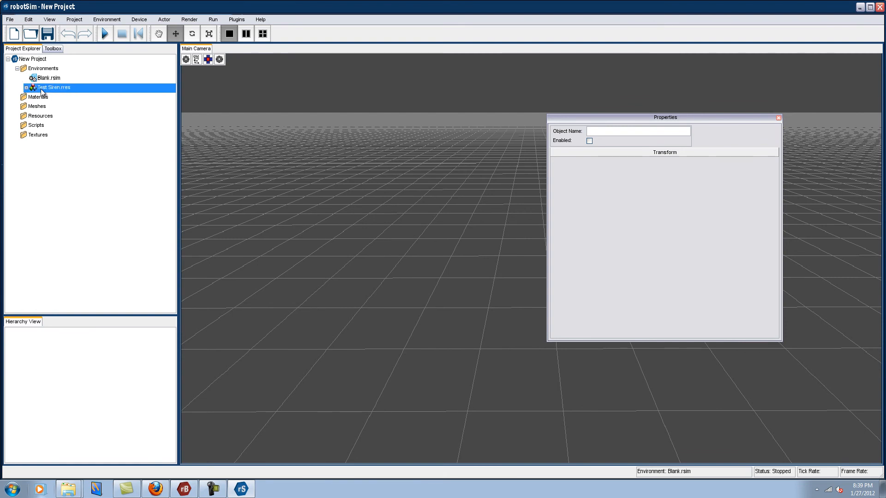
double_click(40, 88)
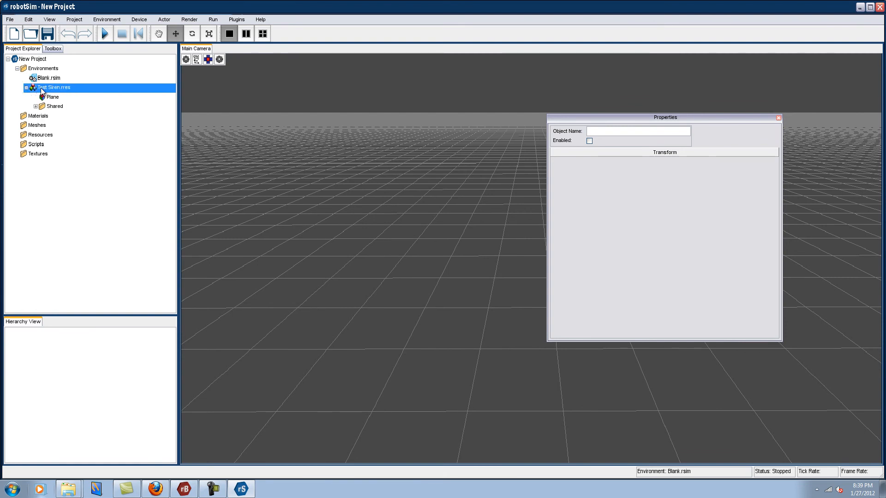
left_click(54, 98)
left_click(51, 90)
right_click(51, 90)
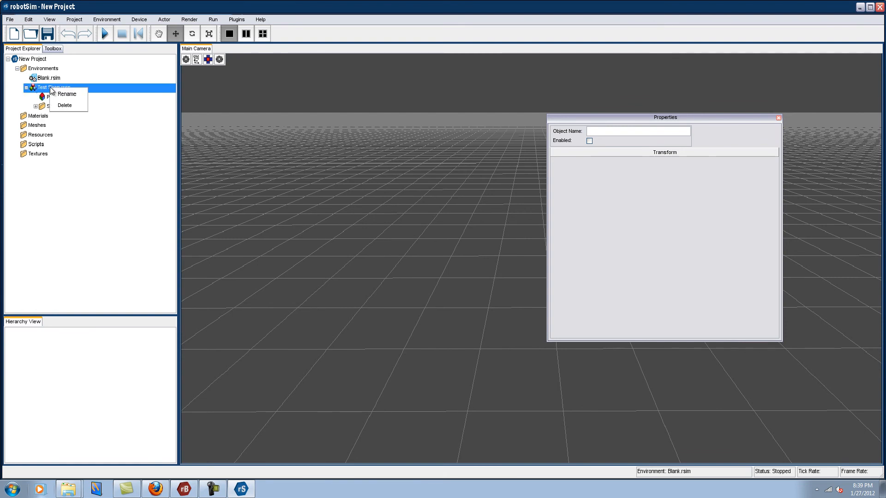
left_click(65, 106)
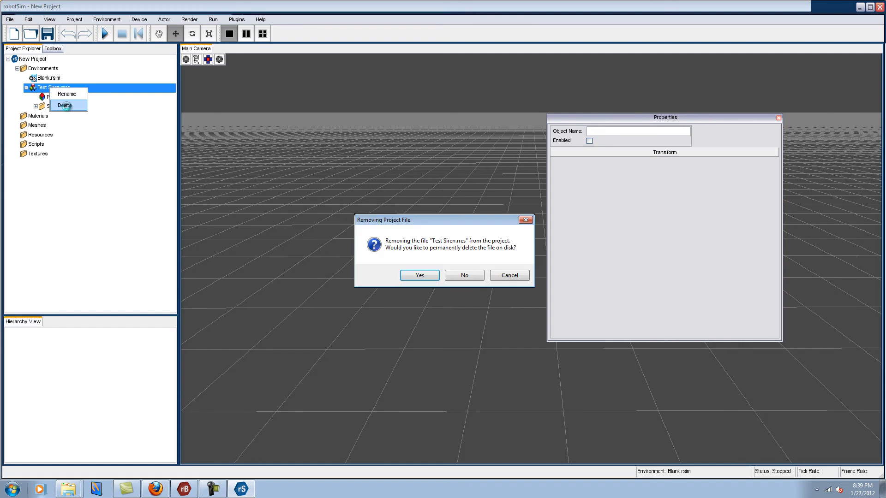
left_click(417, 276)
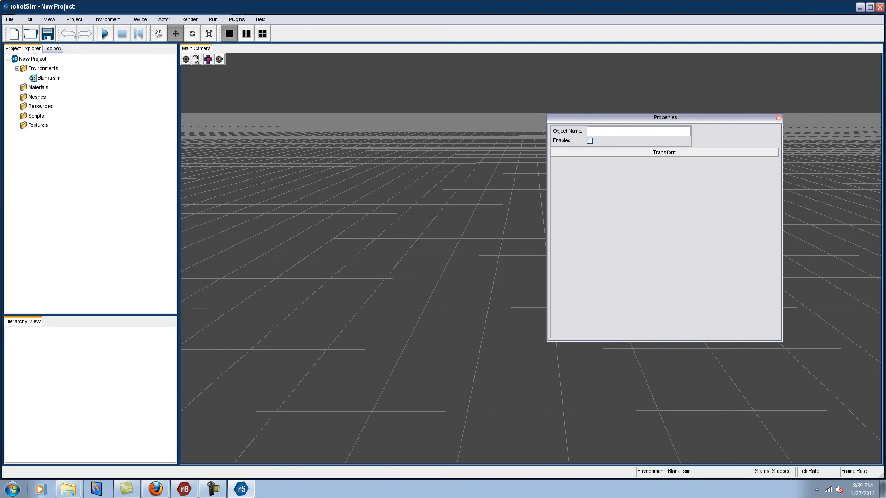
Add a copy of the existing resource file Siren Demo.rres from Desktop\FIRST - 2012\Camtasia Projects to the New Project\Resources folder
left_click(74, 21)
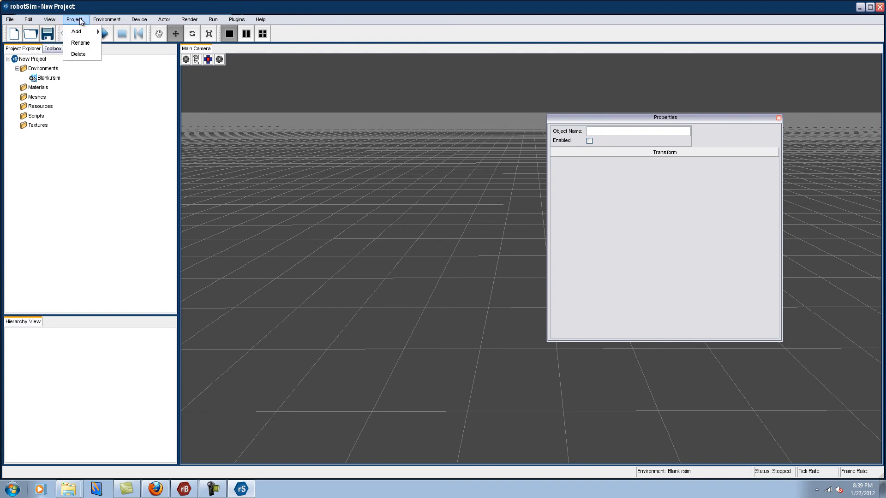
mouse_move(85, 34)
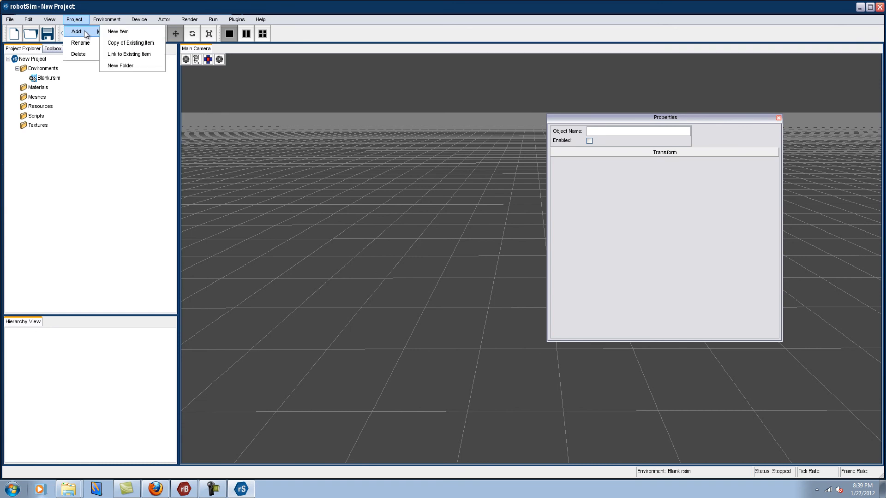
left_click(130, 42)
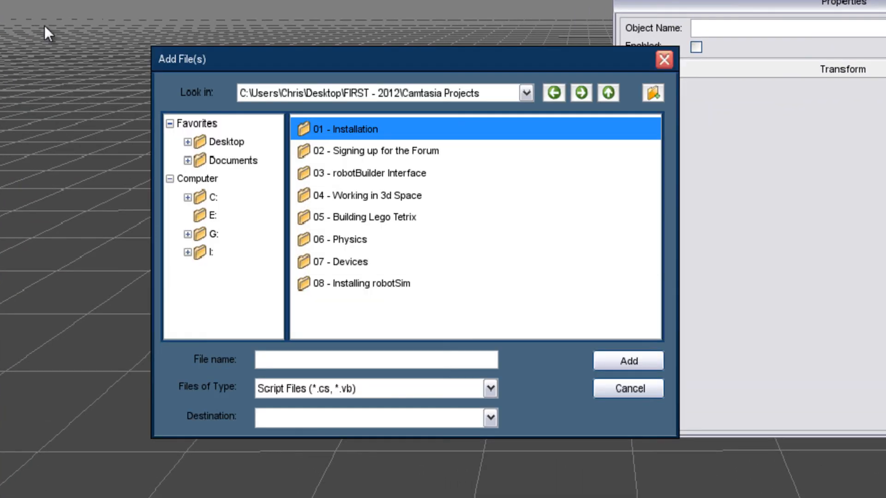
left_click(224, 142)
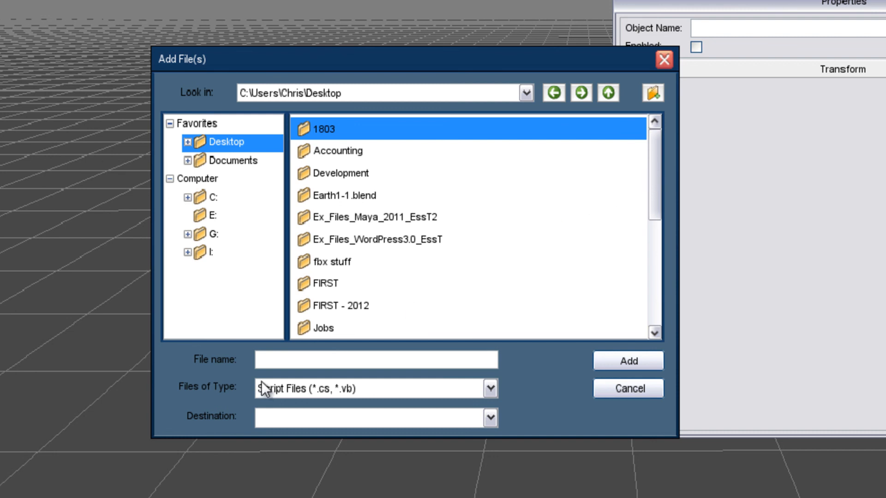
double_click(329, 306)
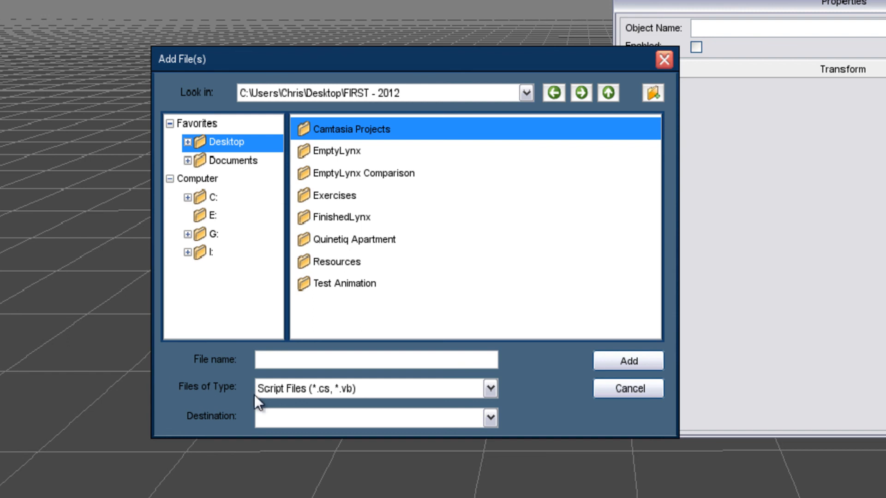
left_click(278, 392)
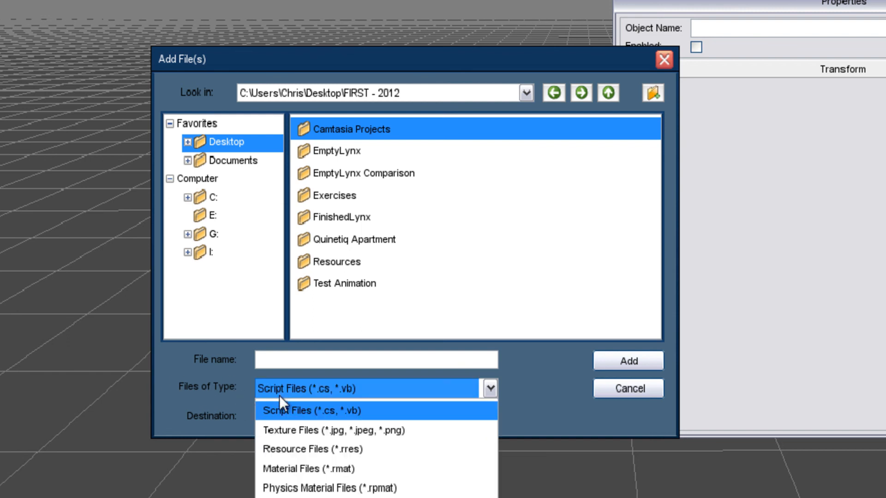
left_click(293, 450)
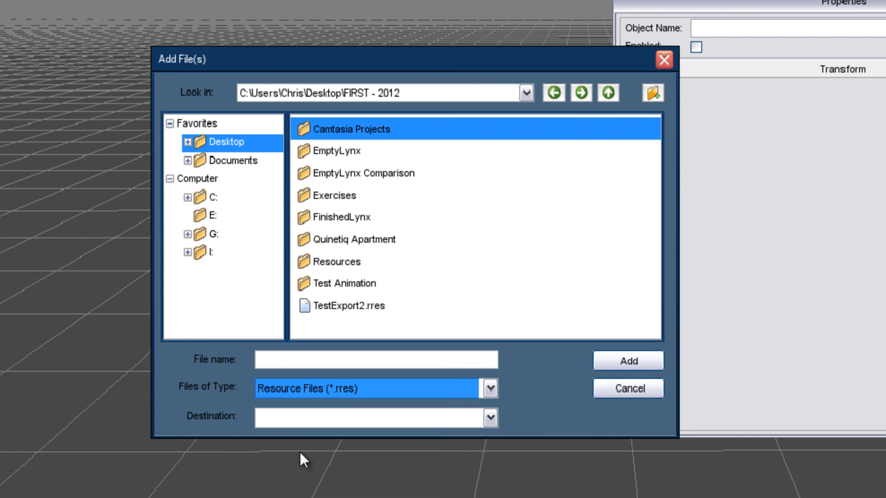
double_click(348, 131)
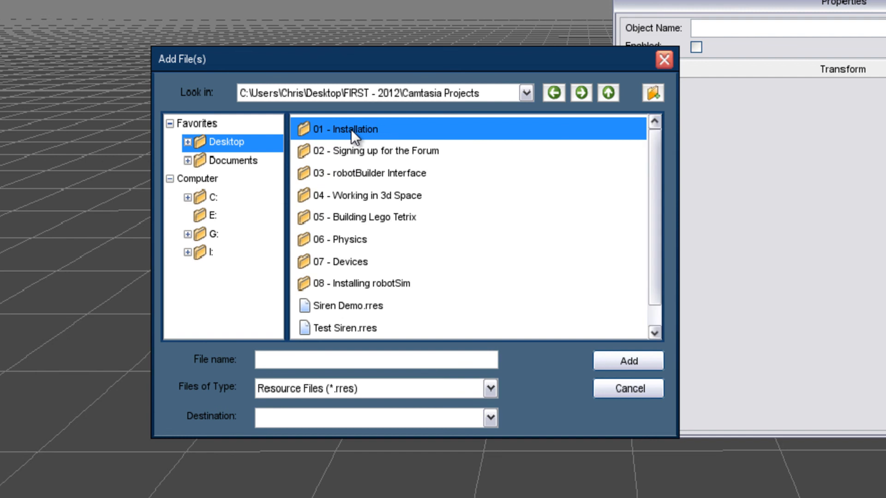
left_click(345, 308)
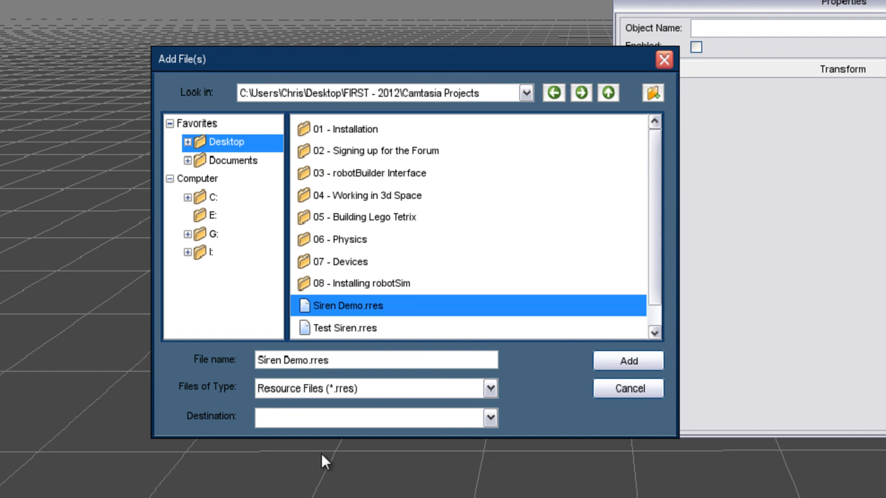
left_click(490, 419)
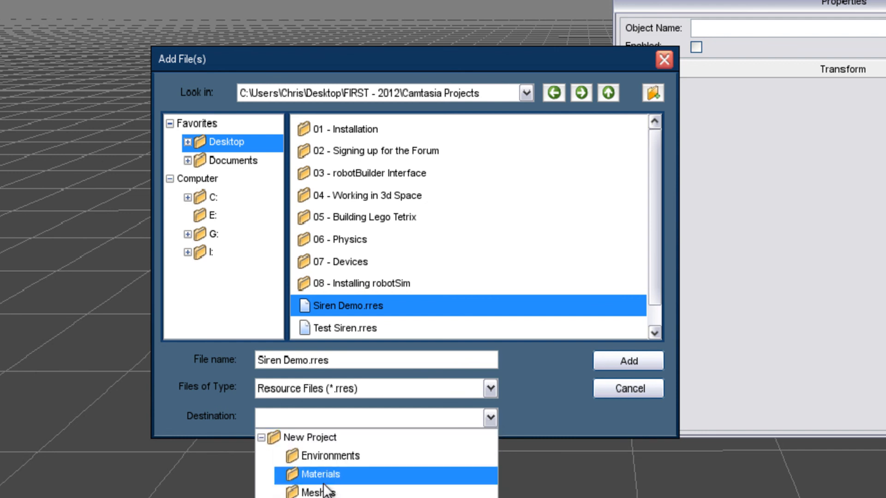
left_click(342, 497)
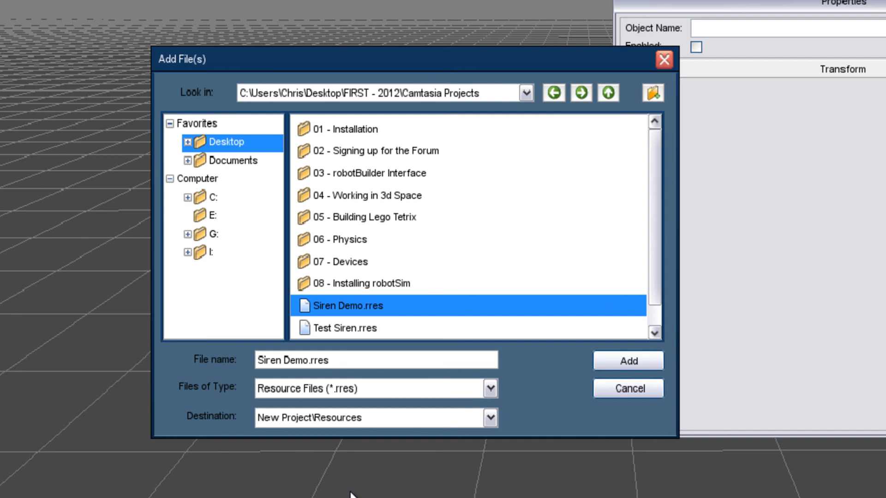
left_click(618, 364)
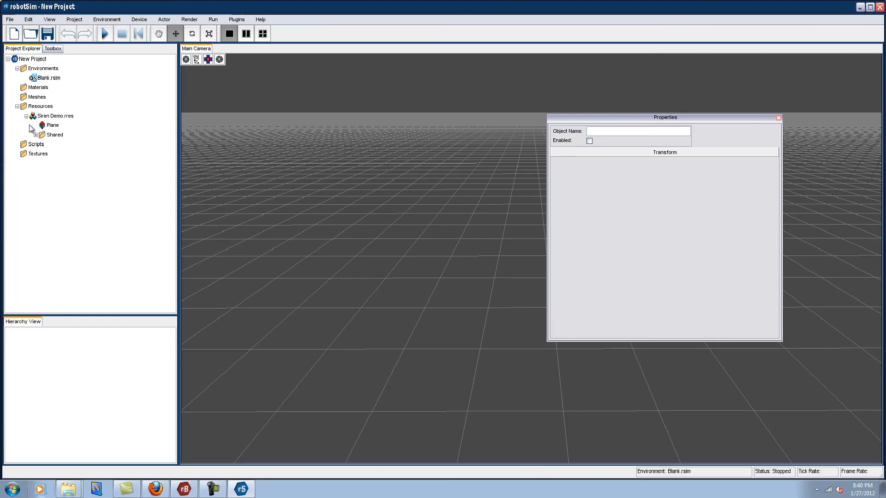
Place the Plane object from Siren Demo.rres in the middle of the scene and close its properties window
left_click_drag(53, 125, 442, 300)
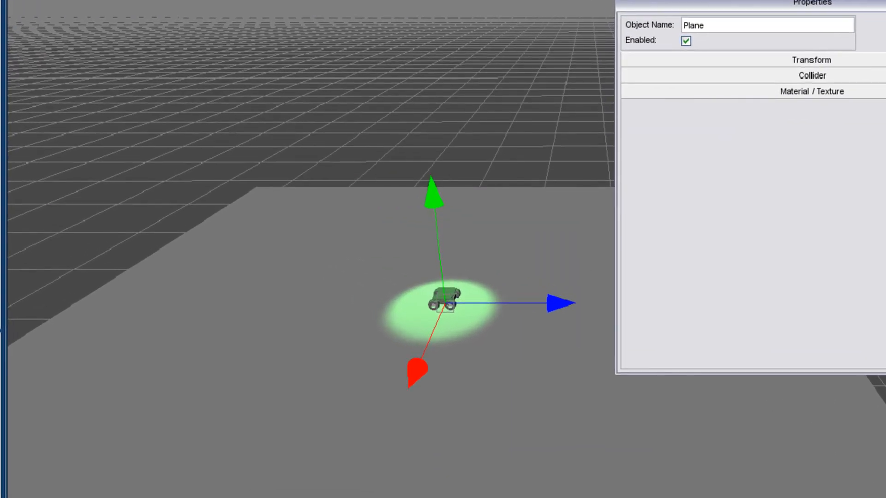
left_click(867, 1)
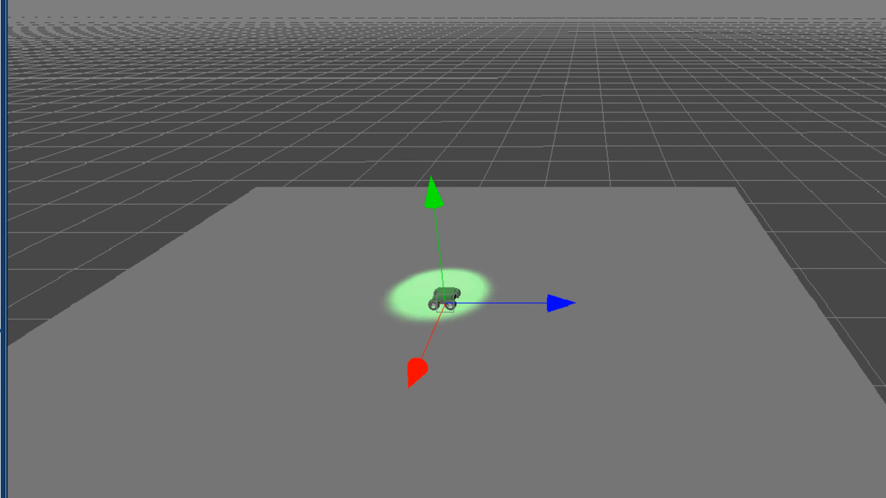